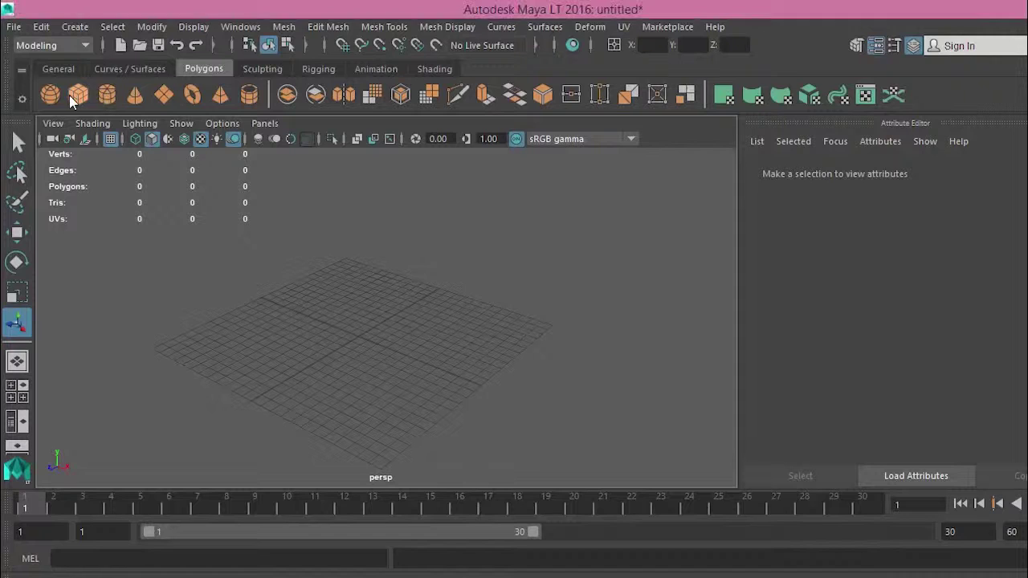
Draw a square Poly Cube, pCube1, on the grid and give it a slight slab height.
click(72, 94)
drag(182, 363, 339, 350)
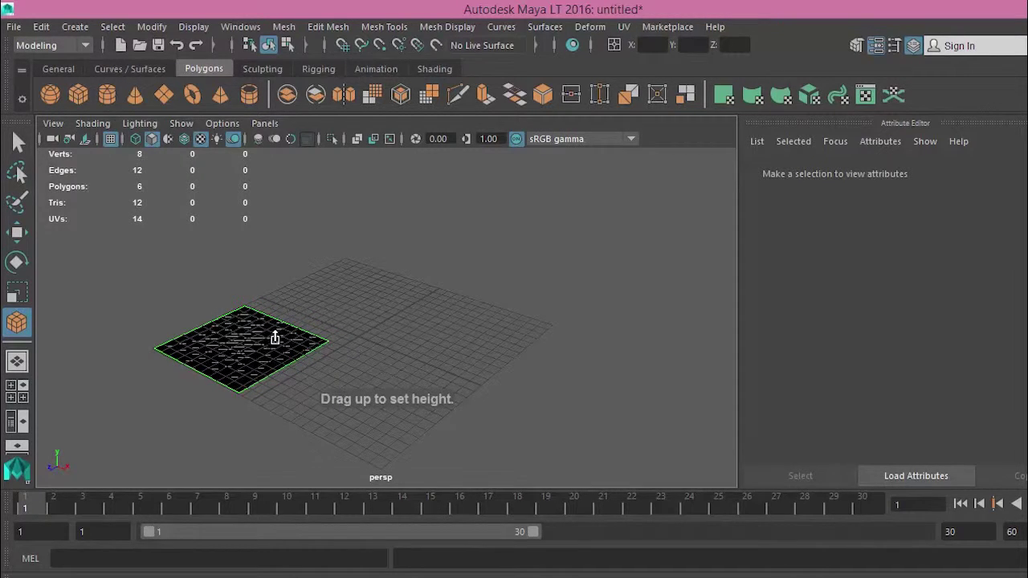
drag(275, 338, 270, 329)
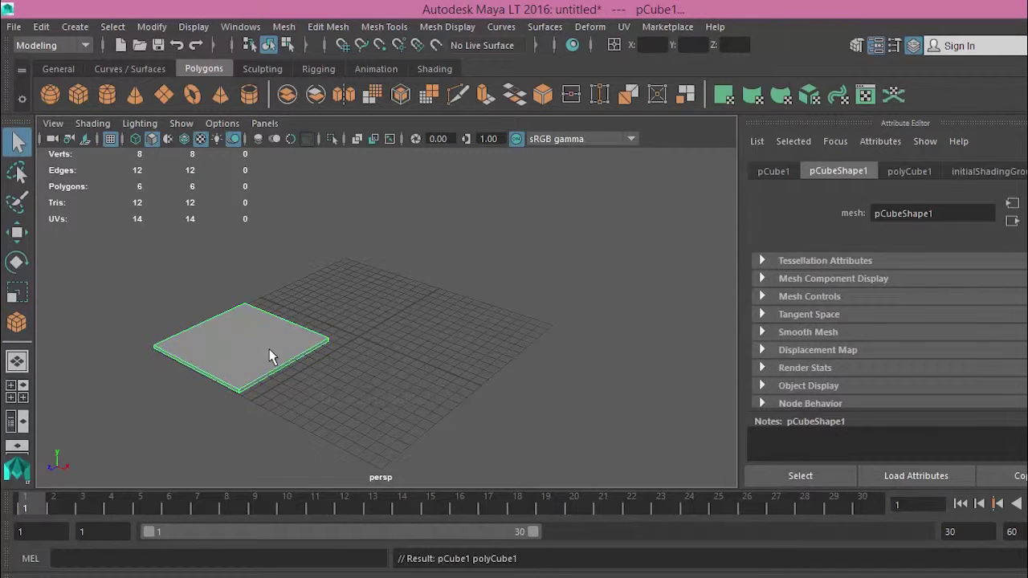
Flatten pCube1 with the Scale tool's Y handle into a thin plate, viewing it from the side.
scroll(279, 348, up, 3)
mouse_move(324, 350)
alt+mouse_down()
mouse_move(345, 316)
mouse_move(418, 305)
mouse_move(409, 319)
alt+mouse_up()
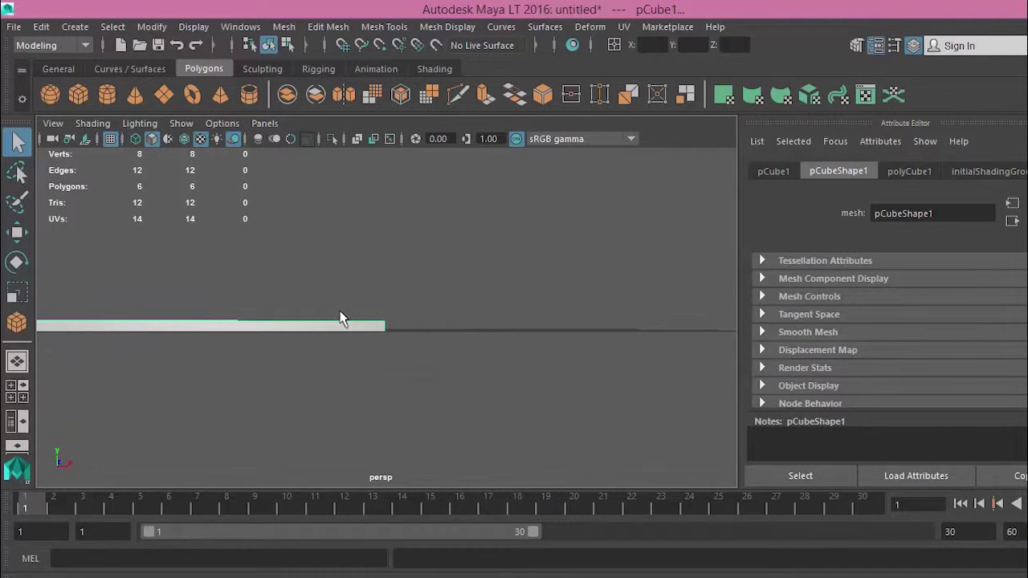
mouse_move(337, 328)
alt+mouse_down()
mouse_move(459, 303)
mouse_move(442, 280)
mouse_move(245, 341)
alt+mouse_up()
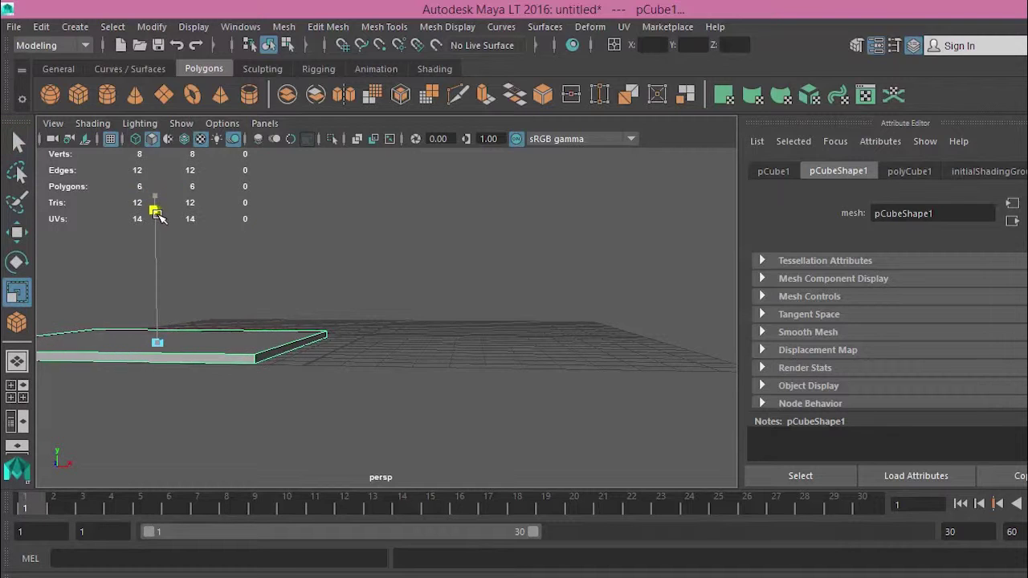
drag(168, 240, 179, 261)
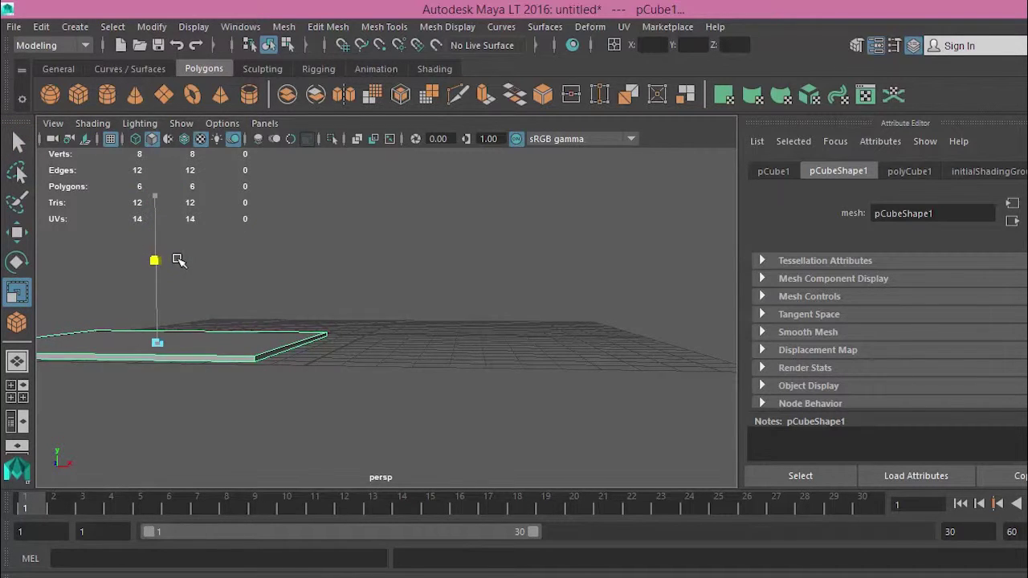
mouse_move(358, 335)
alt+mouse_down()
mouse_move(217, 394)
mouse_move(156, 356)
mouse_move(197, 371)
alt+mouse_up()
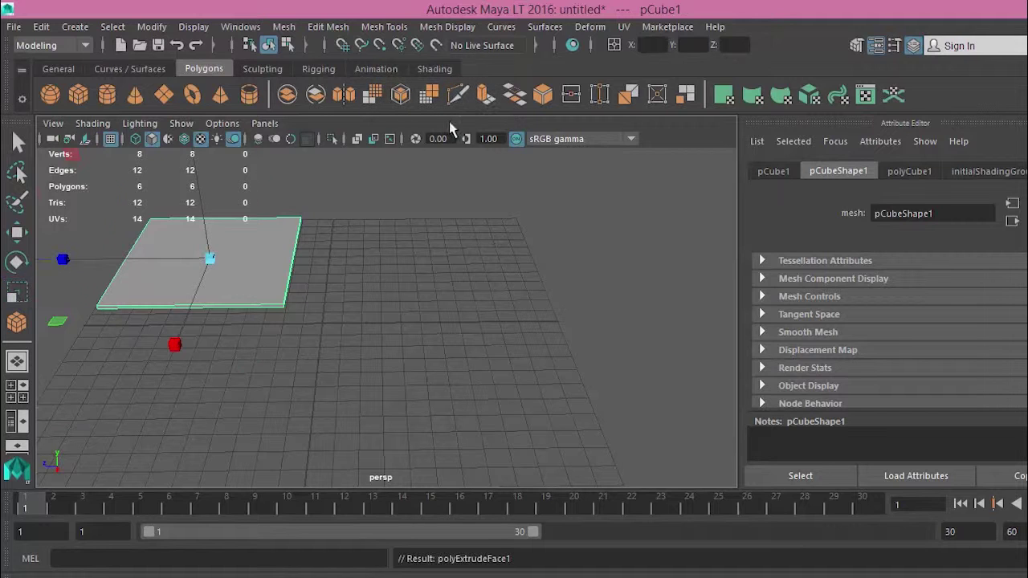
Extrude the slab, switch to Face mode and select its top face.
key(ctrl+e)
right_click(234, 259)
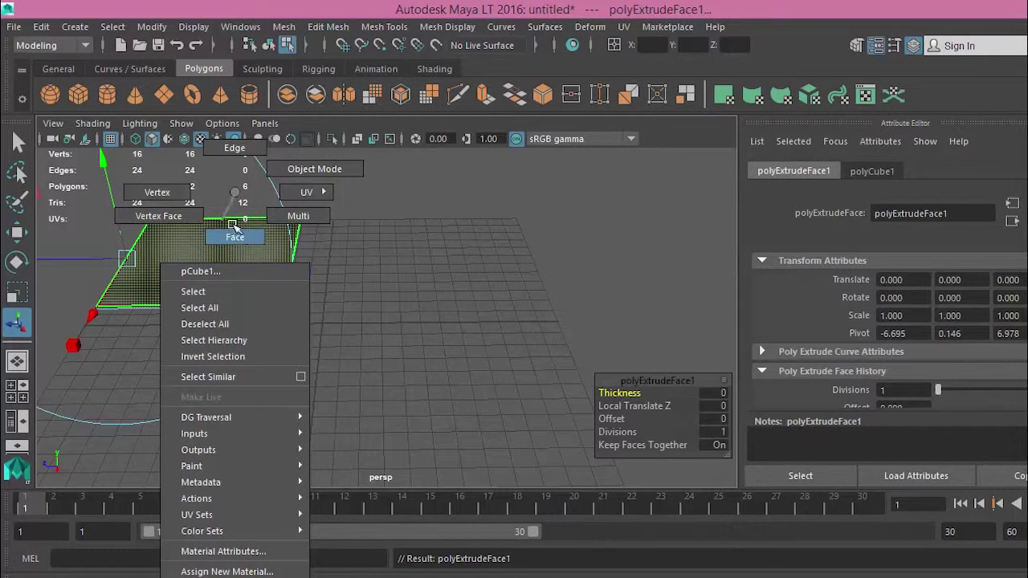
click(242, 238)
click(331, 250)
click(238, 259)
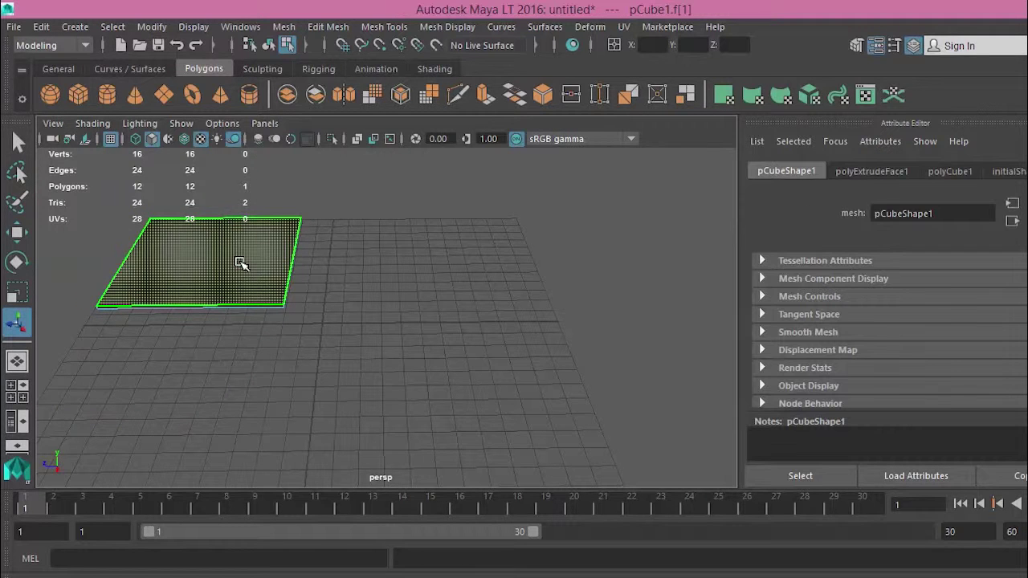
Extrude the top face and scale it inward to leave a narrow rim.
click(486, 94)
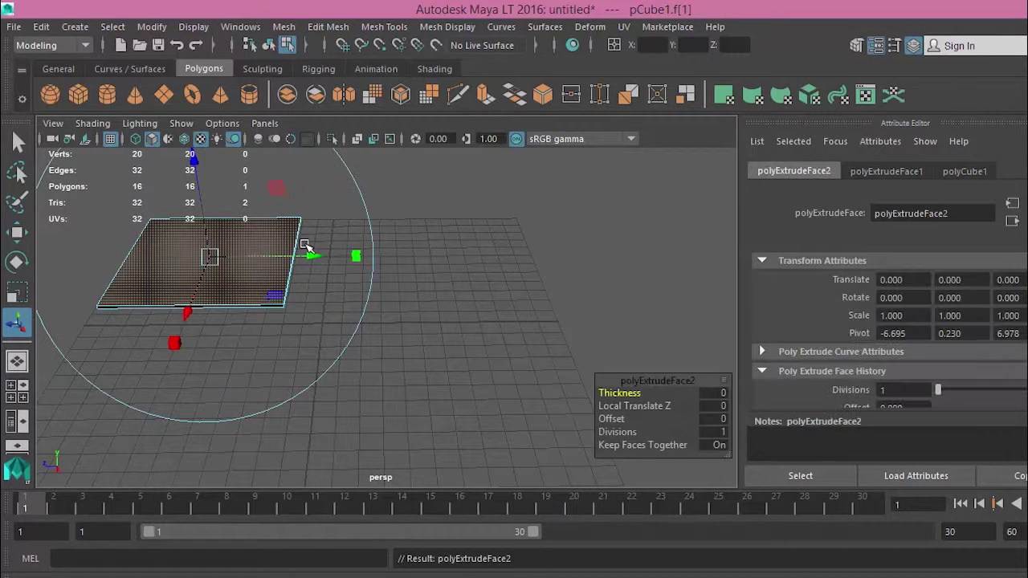
mouse_move(413, 321)
alt+mouse_down()
mouse_move(385, 284)
mouse_move(367, 333)
mouse_move(420, 273)
mouse_move(394, 386)
mouse_move(402, 358)
mouse_move(380, 350)
alt+mouse_up()
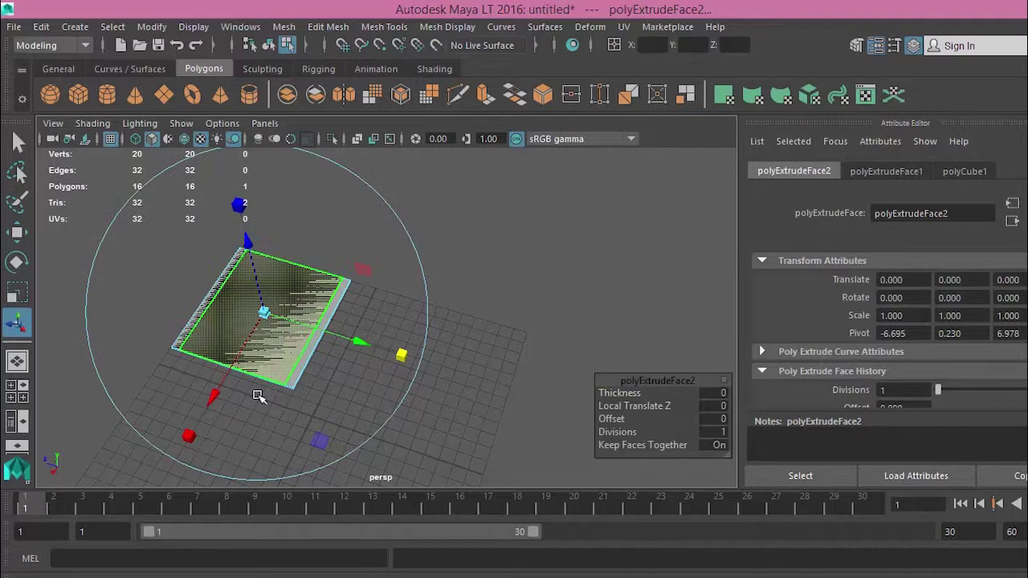
drag(193, 436, 205, 414)
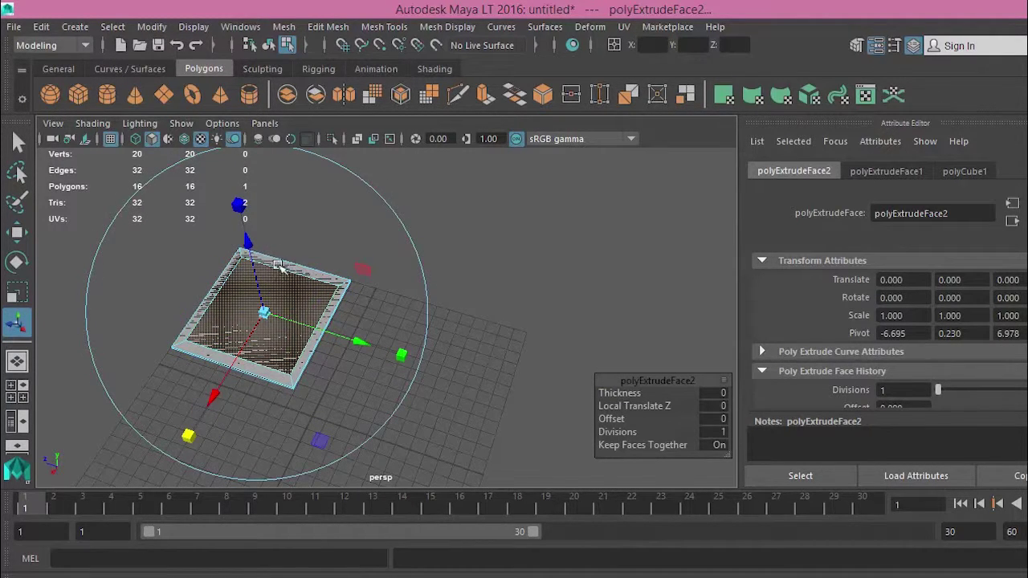
Try extruding the top face into a tall box, then undo it and rescale the face.
click(485, 95)
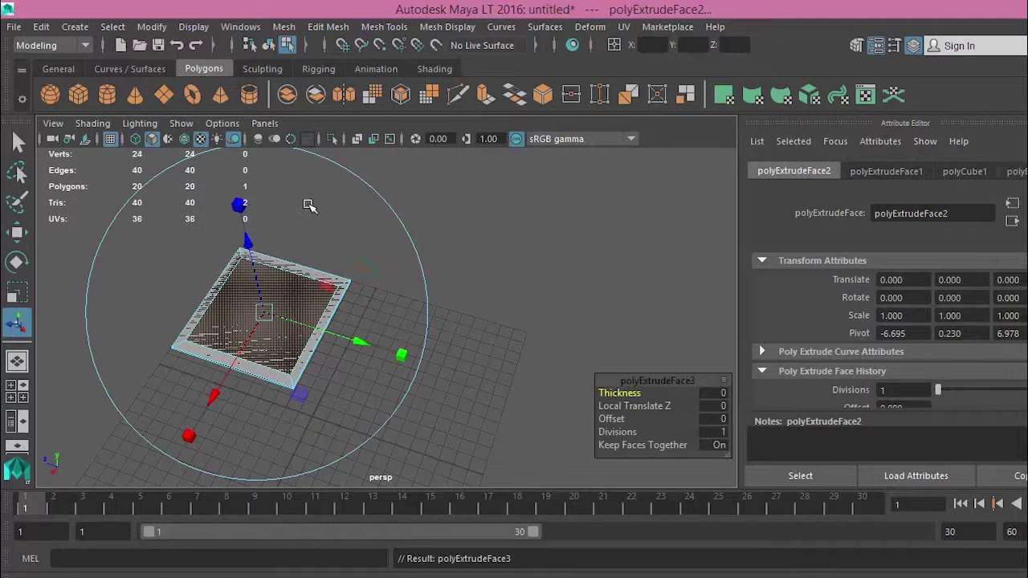
drag(251, 242, 246, 199)
mouse_move(424, 348)
alt+mouse_down()
mouse_move(436, 349)
mouse_move(494, 289)
mouse_move(498, 300)
mouse_move(437, 326)
mouse_move(350, 331)
alt+mouse_up()
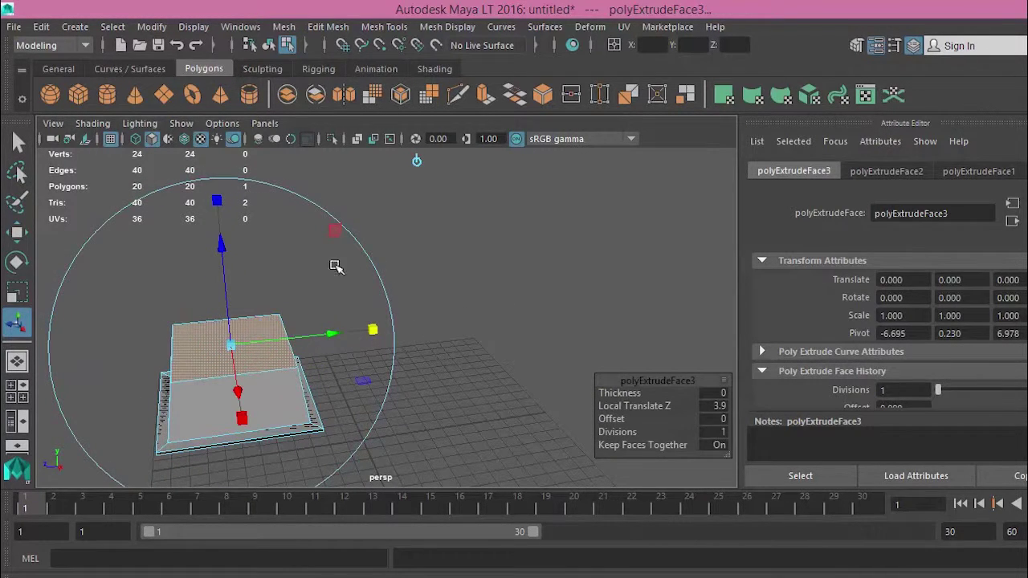
click(178, 48)
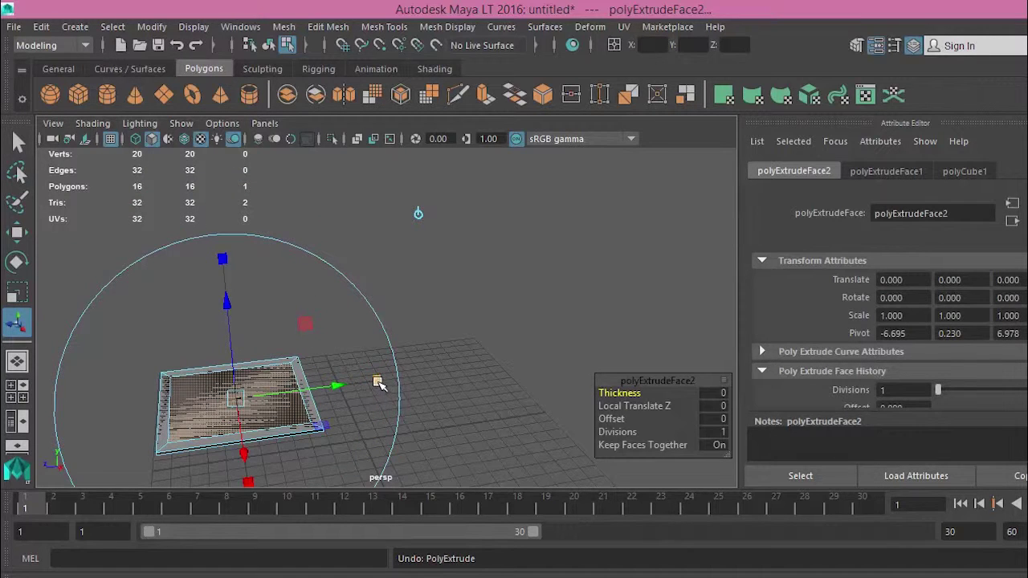
drag(379, 384, 351, 384)
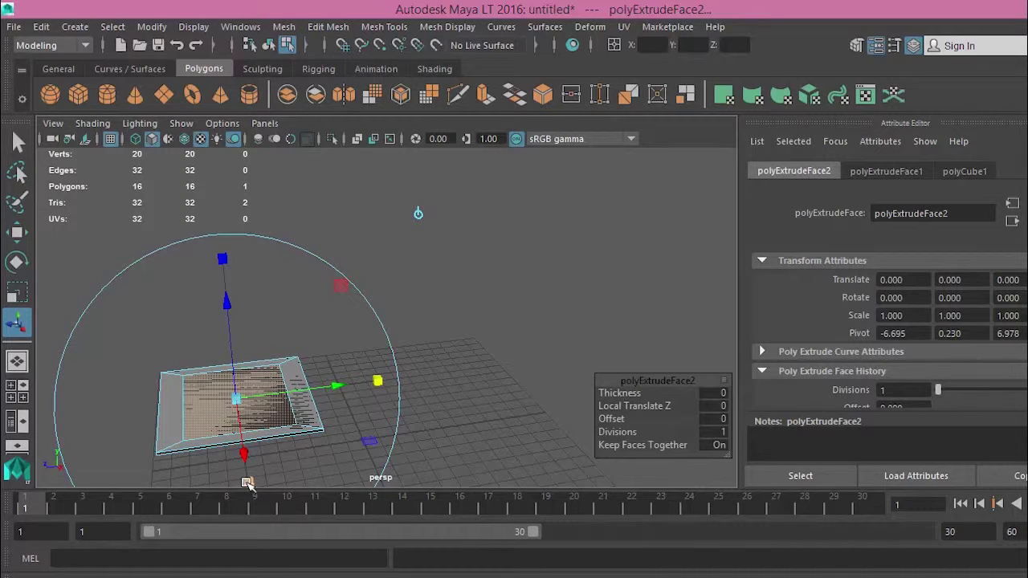
middle_drag(247, 483, 243, 479)
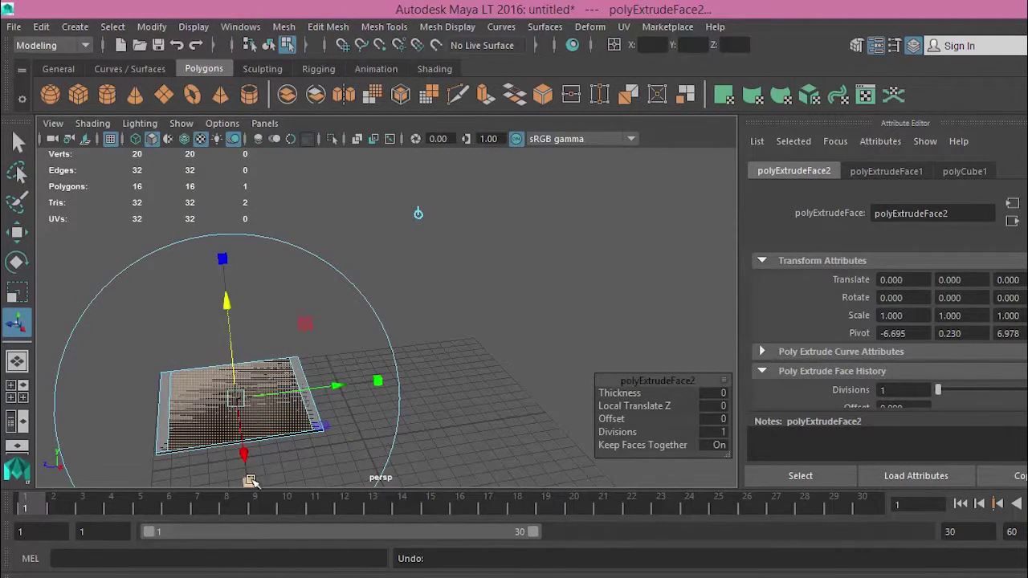
Undo back to the inset top face and reselect it on the slab.
click(183, 46)
click(183, 46)
click(183, 46)
click(241, 401)
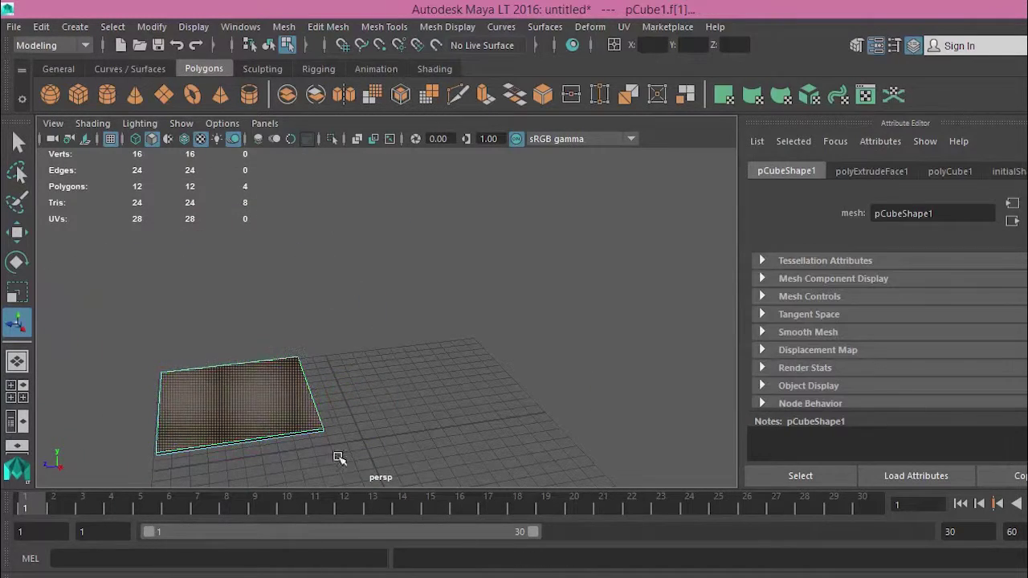
right_click(282, 202)
Inset the top face again and extrude it upward into the walls.
click(401, 94)
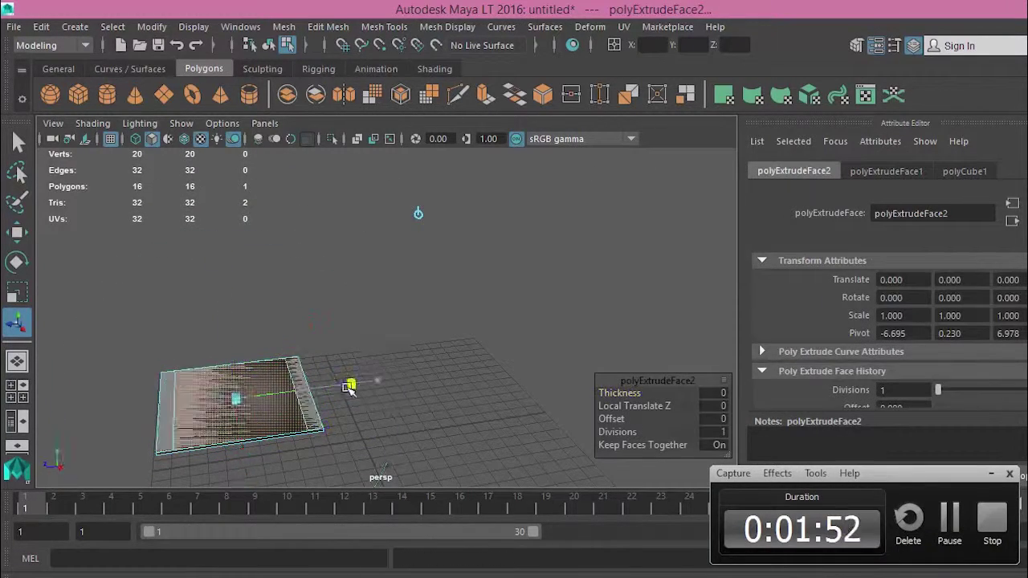
drag(350, 386, 329, 387)
drag(241, 458, 241, 450)
key(ctrl+e)
drag(226, 301, 227, 245)
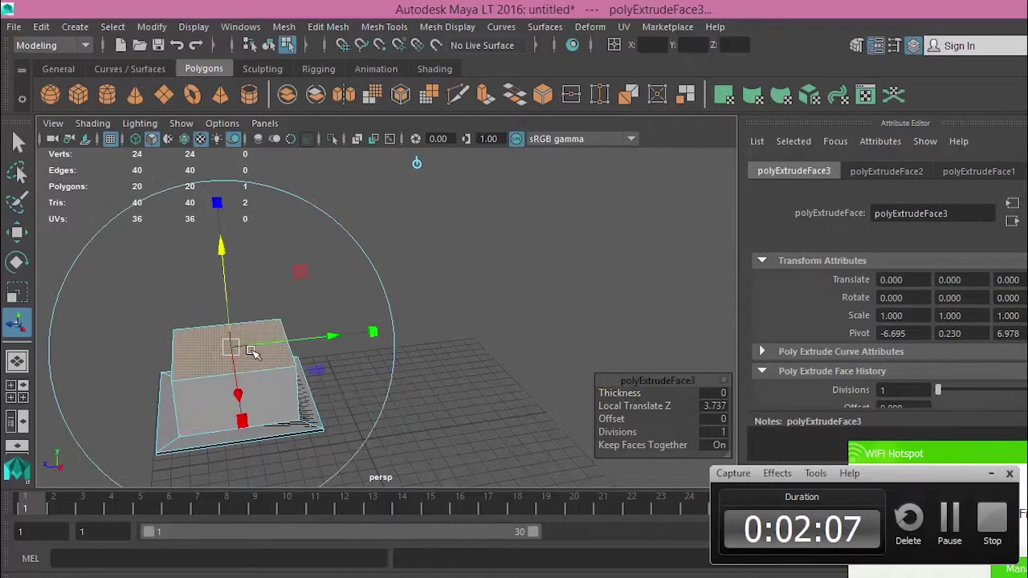
key(ctrl+e)
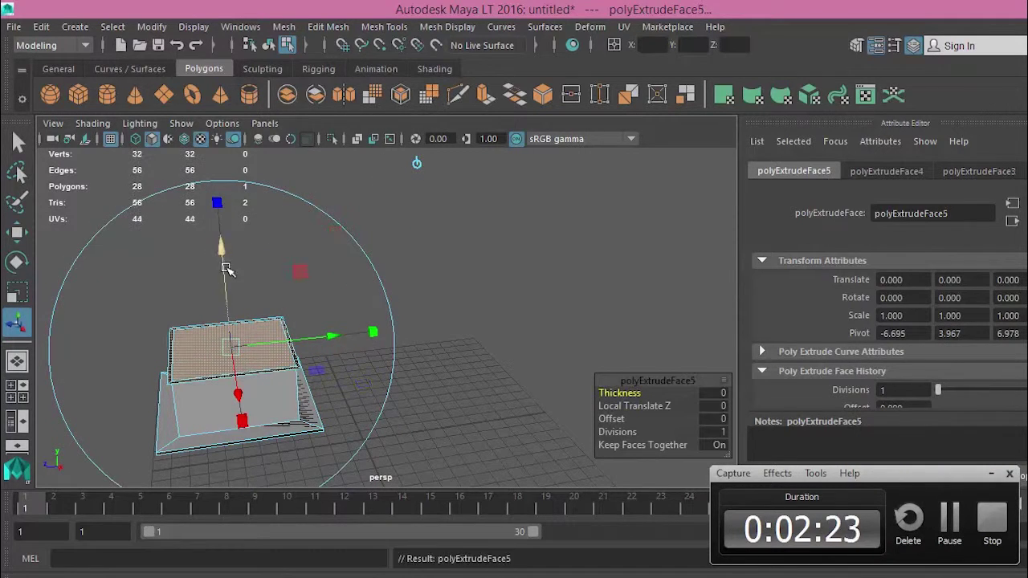
drag(226, 270, 219, 242)
Extrude the roof top, then extrude the side and front wall faces.
click(486, 95)
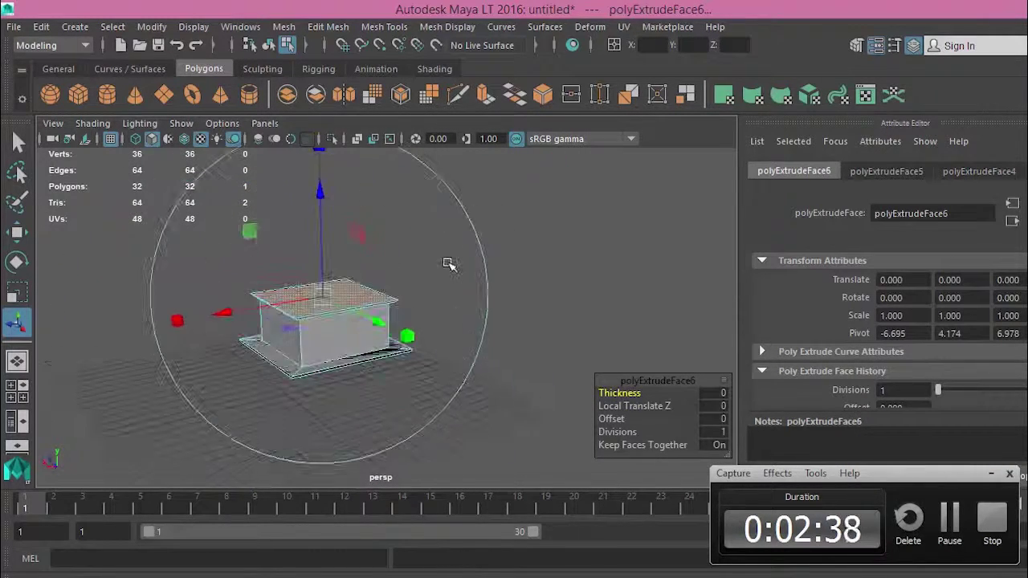
mouse_move(386, 337)
alt+mouse_down()
mouse_move(333, 385)
mouse_move(466, 207)
alt+mouse_up()
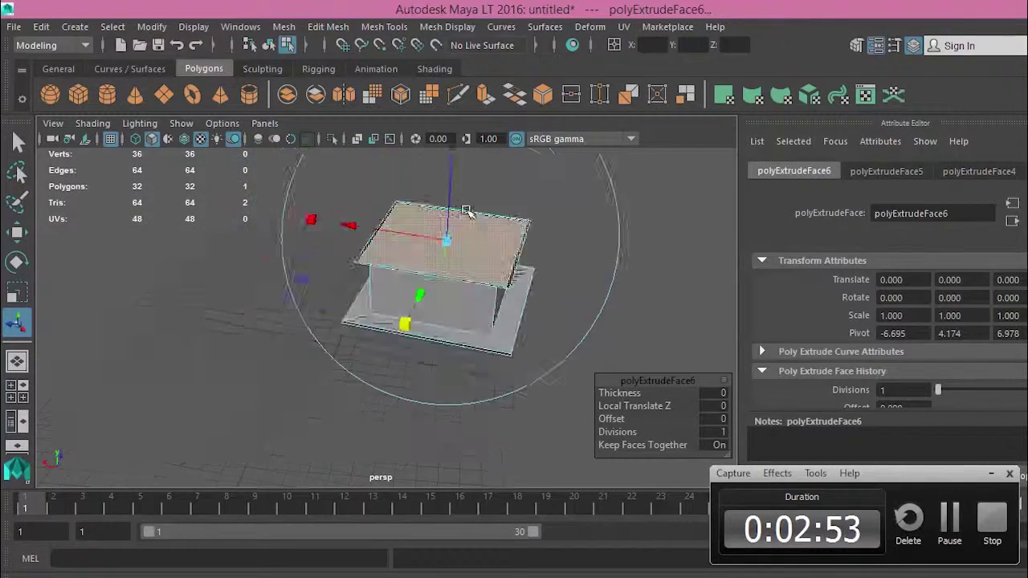
click(241, 348)
alt+drag(240, 349, 365, 280)
key(ctrl+e)
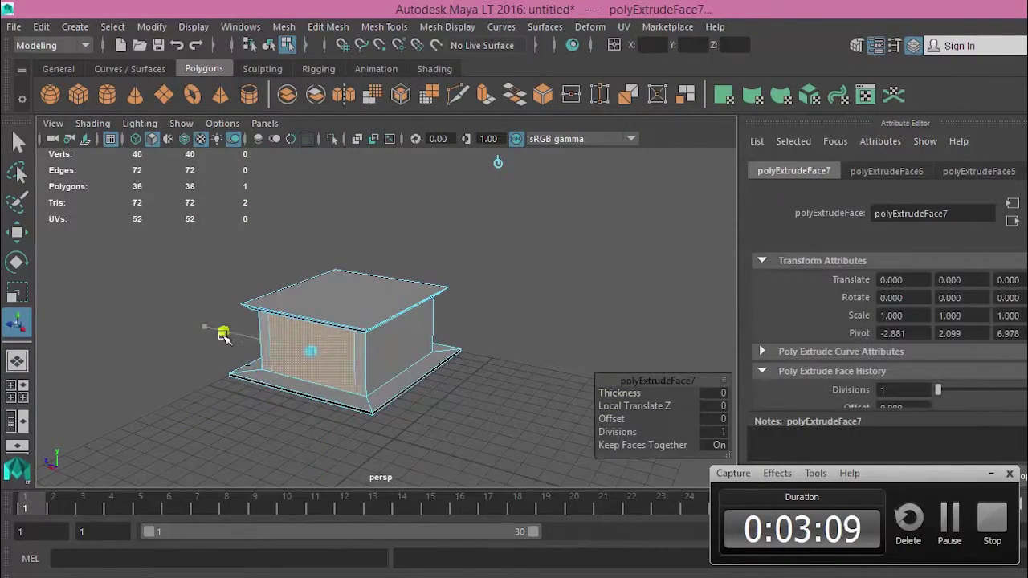
click(486, 95)
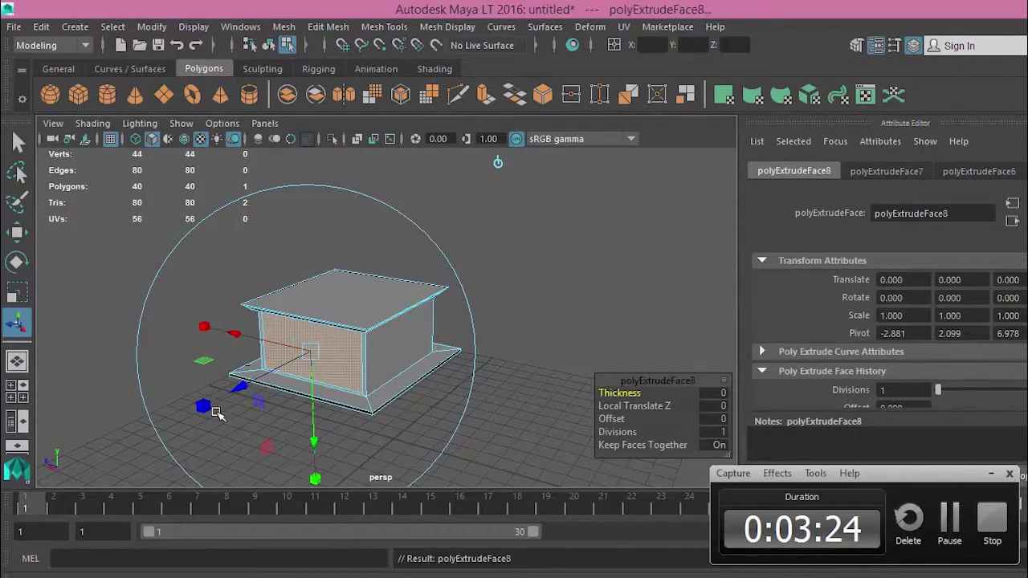
click(297, 361)
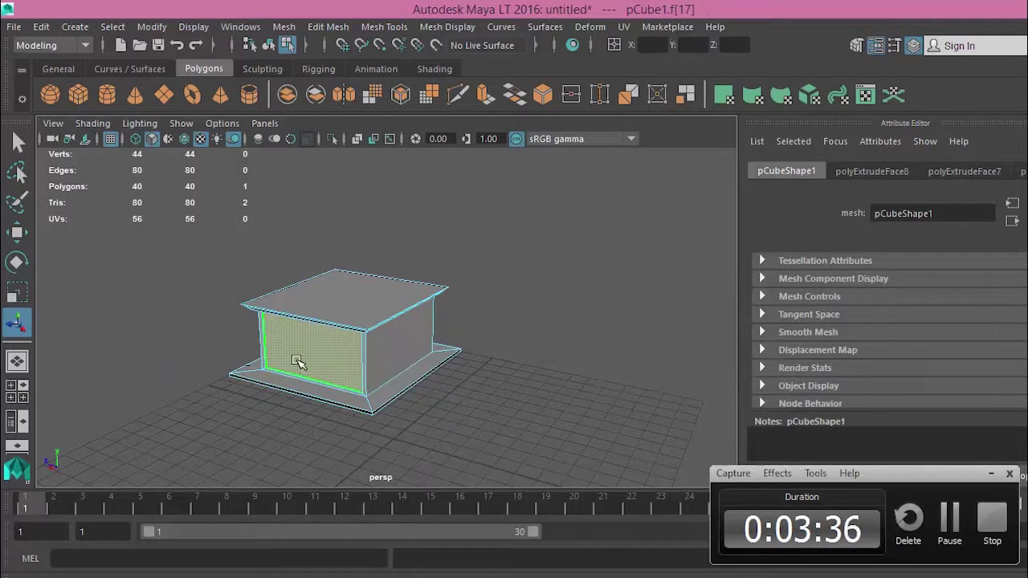
Extrude the front wall face and scale it narrower, undoing a trial sideways move.
click(486, 95)
drag(256, 347, 285, 347)
key(w)
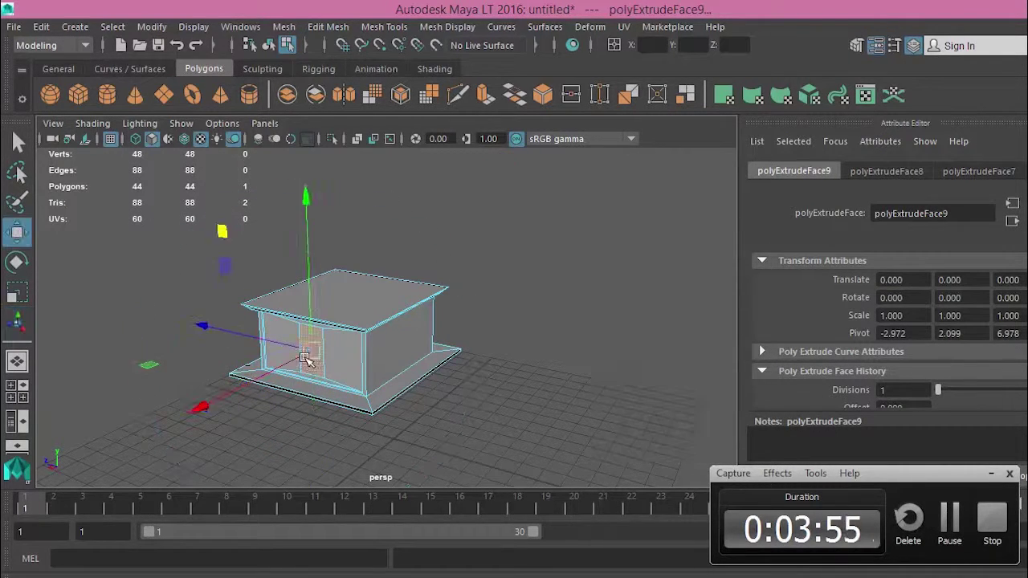
mouse_move(313, 401)
alt+mouse_down()
mouse_move(493, 360)
mouse_move(90, 390)
alt+mouse_up()
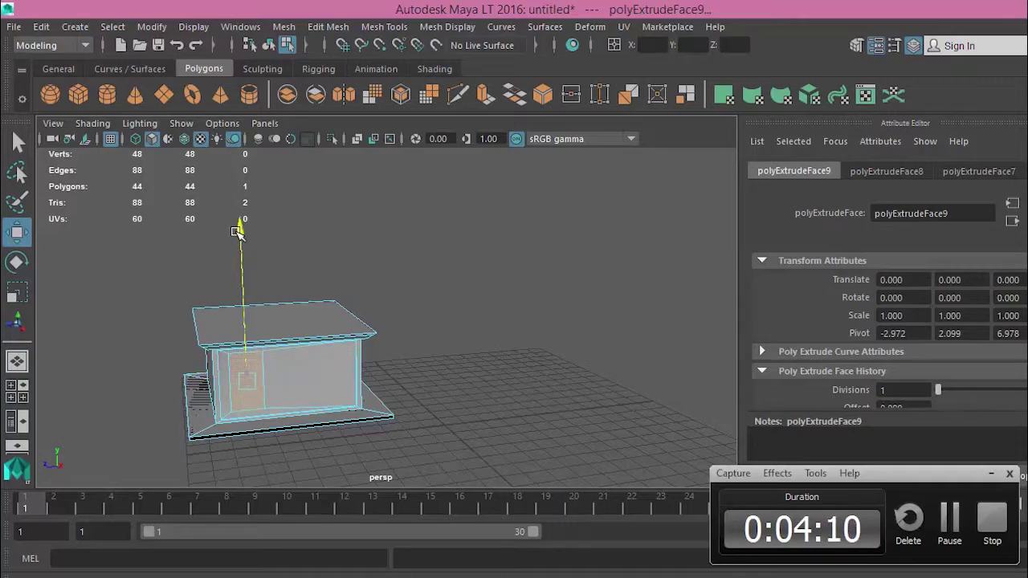
key(ctrl+z)
Extrude the narrowed front face twice more to outline the door panel.
key(space)
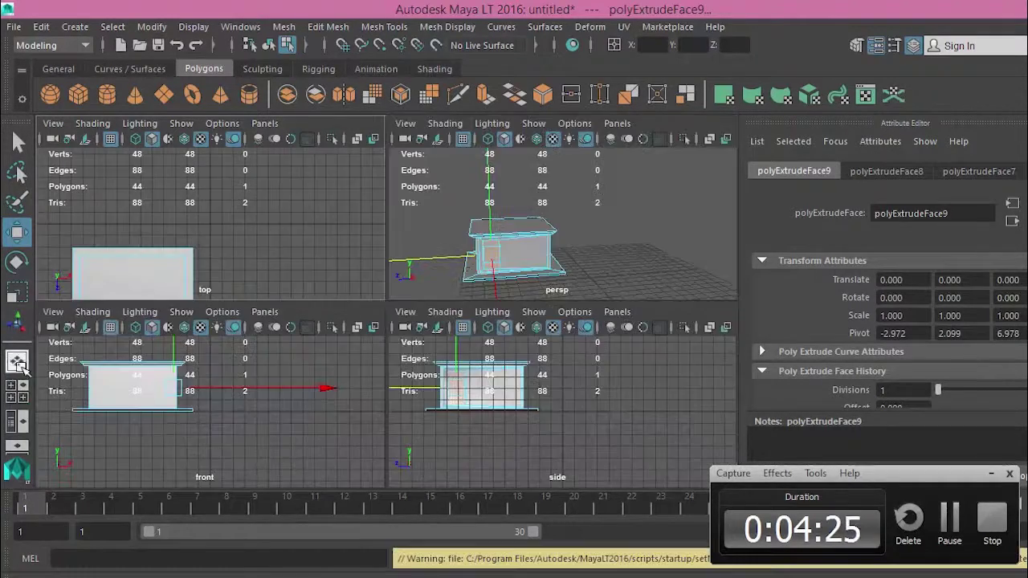
key(space)
mouse_move(305, 386)
alt+mouse_down()
mouse_move(212, 446)
mouse_move(321, 377)
mouse_move(452, 459)
mouse_move(424, 390)
mouse_move(551, 408)
alt+mouse_up()
key(ctrl+e)
click(412, 356)
key(ctrl+e)
key(ctrl+e)
right_drag(282, 190, 362, 165)
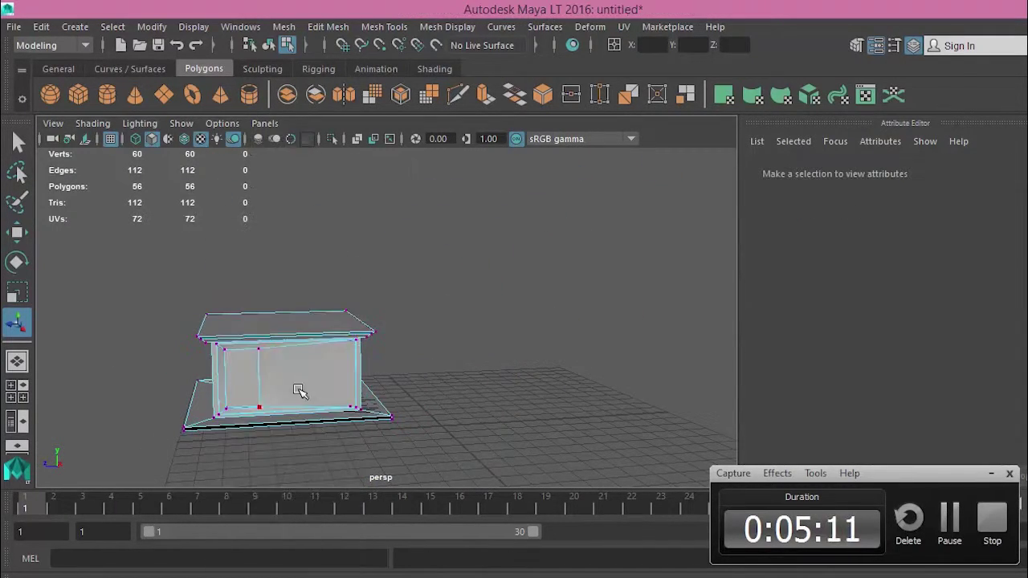
Select the unwanted edge loop on the front wall and delete it.
mouse_move(265, 401)
alt+mouse_down()
mouse_move(327, 374)
mouse_move(287, 363)
alt+mouse_up()
click(287, 363)
scroll(229, 413, up, 3)
scroll(277, 432, up, 3)
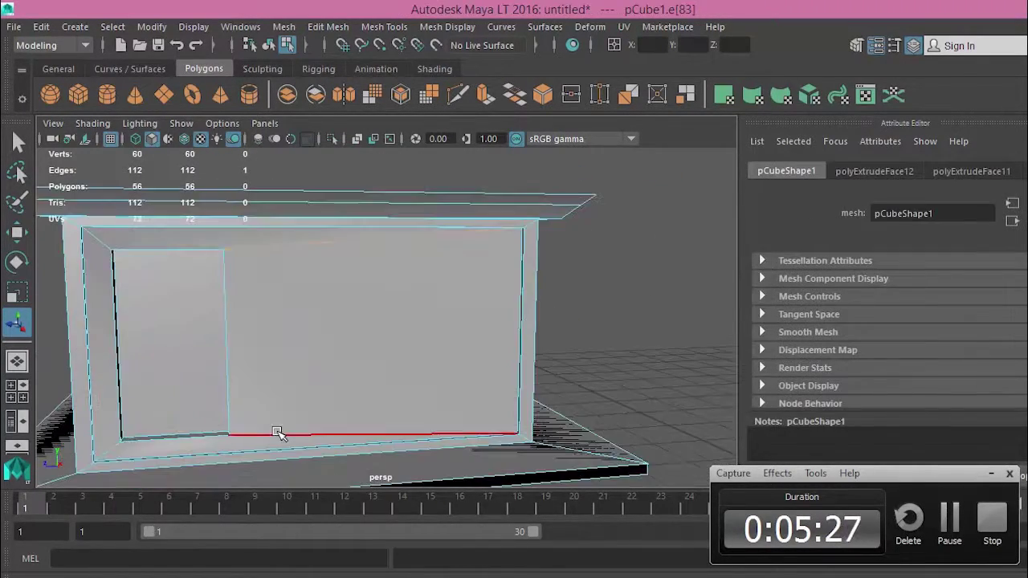
double_click(264, 440)
key(Delete)
Select the wall's top edge with the Move tool and zoom out to the whole house.
mouse_move(264, 441)
alt+mouse_down()
mouse_move(479, 337)
mouse_move(321, 241)
alt+mouse_up()
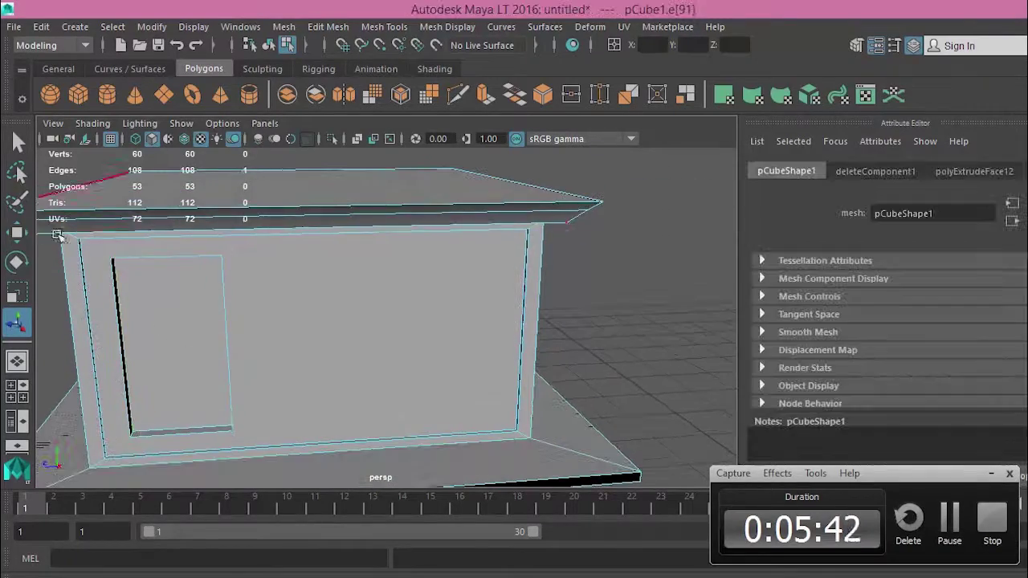
click(110, 207)
key(w)
alt+drag(469, 316, 608, 293)
scroll(546, 374, down, 5)
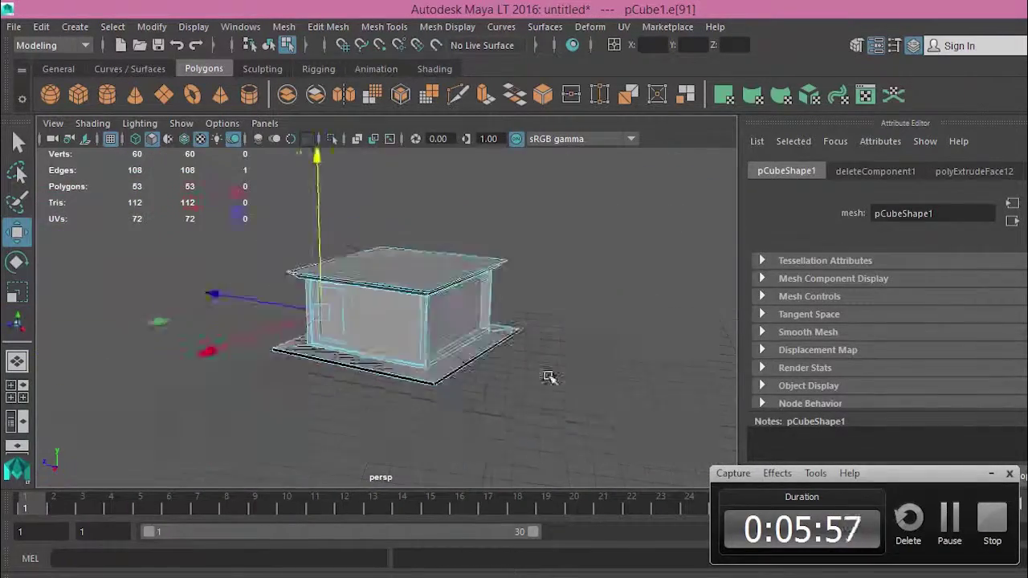
mouse_move(546, 374)
alt+mouse_down()
mouse_move(521, 417)
mouse_move(553, 339)
alt+mouse_up()
scroll(375, 234, up, 3)
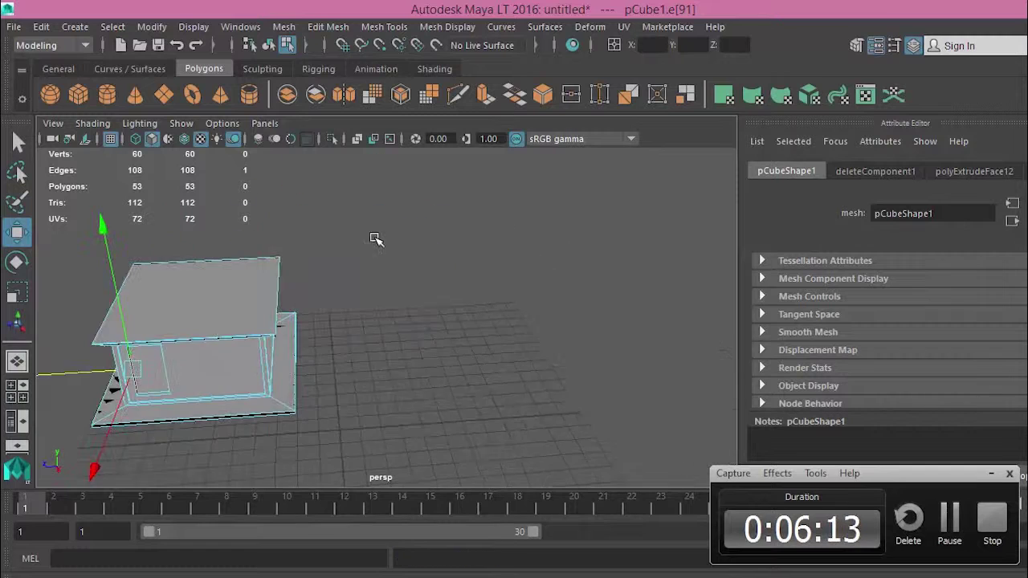
shift+right_drag(374, 233, 372, 315)
Draw a second thin slab, pCube2, on the grid beside the first house.
drag(372, 315, 570, 378)
drag(484, 361, 468, 255)
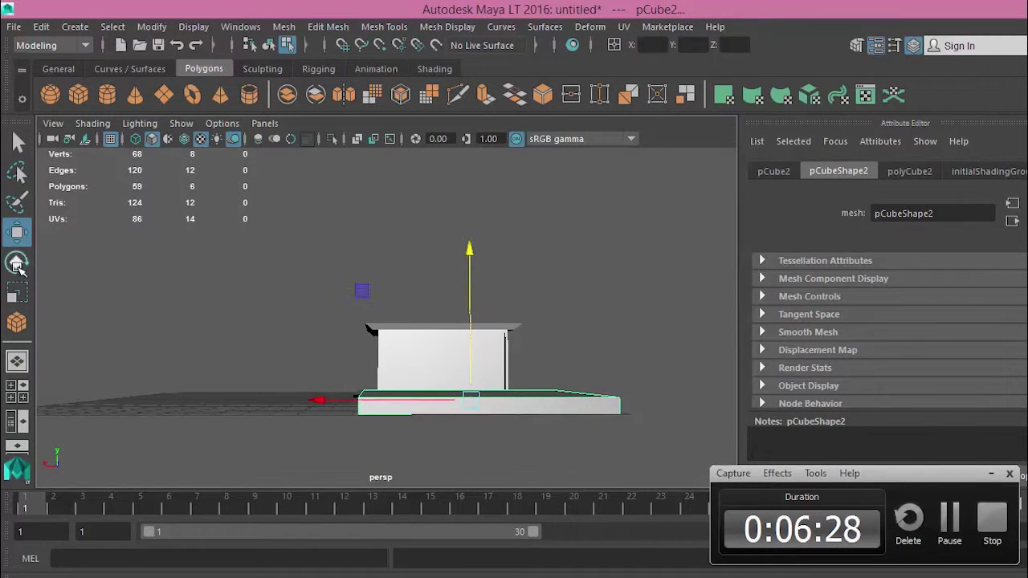
alt+drag(441, 377, 314, 423)
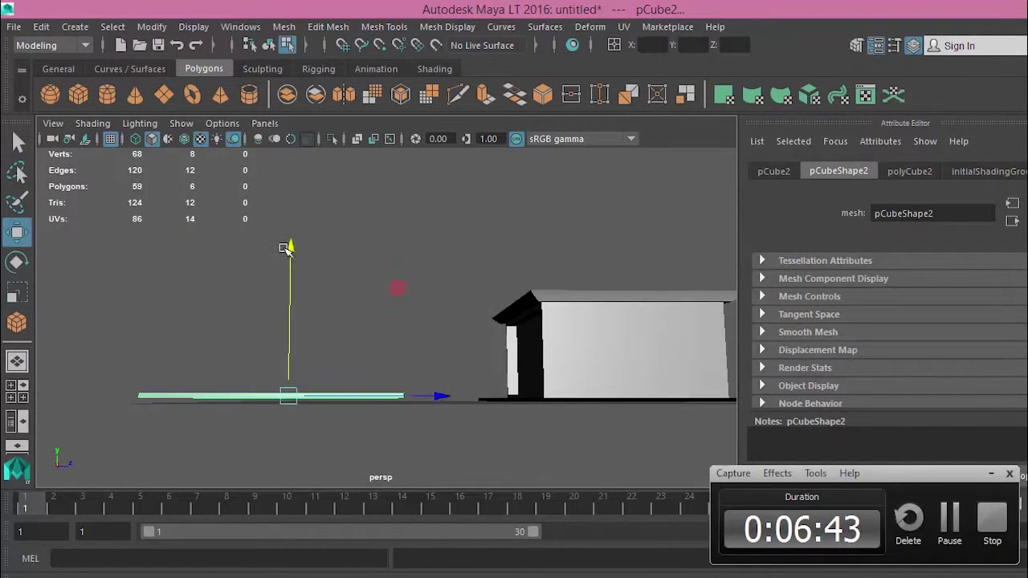
alt+drag(286, 248, 420, 452)
Extrude pCube2's top face upward into tall walls.
click(482, 370)
key(ctrl+e)
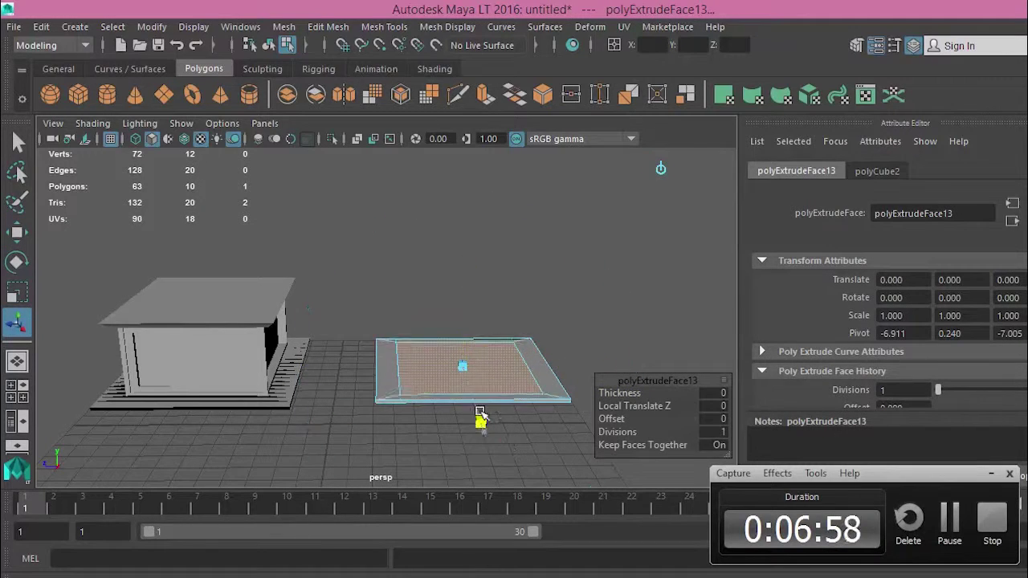
key(ctrl+e)
drag(471, 257, 470, 193)
mouse_move(471, 193)
alt+mouse_down()
mouse_move(487, 324)
mouse_move(614, 284)
alt+mouse_up()
key(ctrl+e)
drag(476, 382, 487, 155)
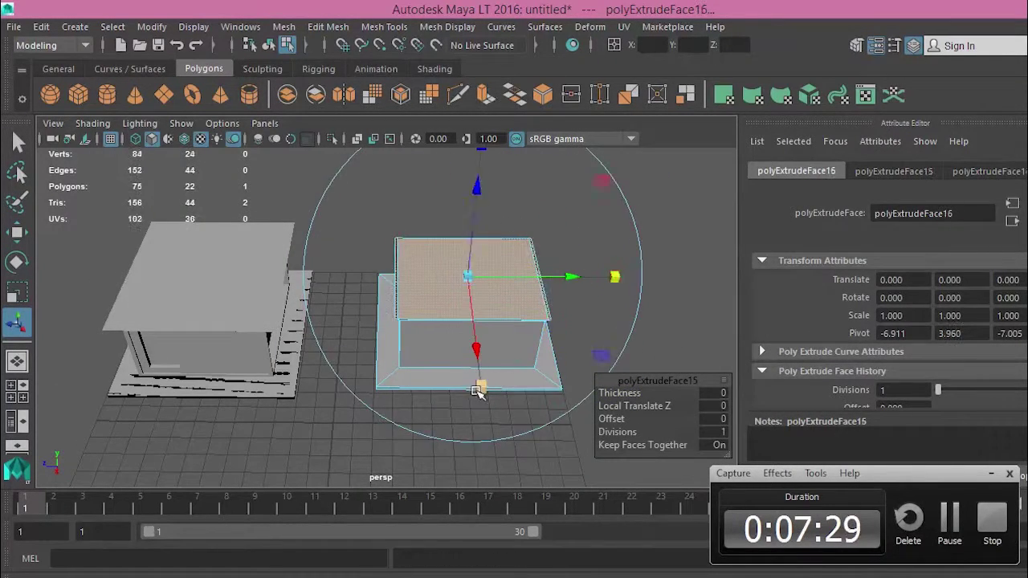
alt+drag(478, 391, 562, 241)
Reselect the top face and extrude it twice for the overhanging roof rim.
click(654, 211)
alt+drag(654, 212, 481, 273)
click(482, 273)
key(ctrl+e)
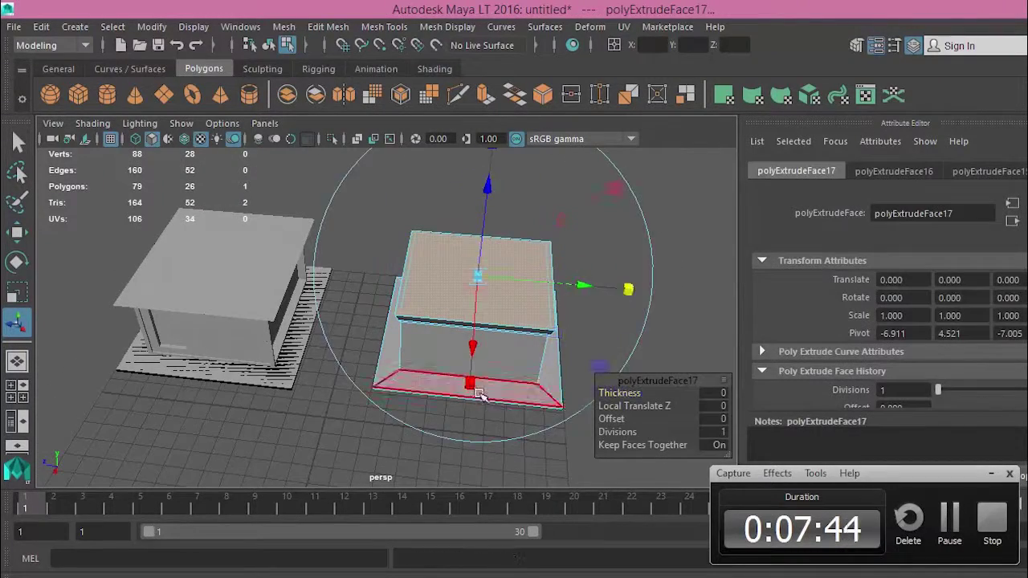
key(ctrl+e)
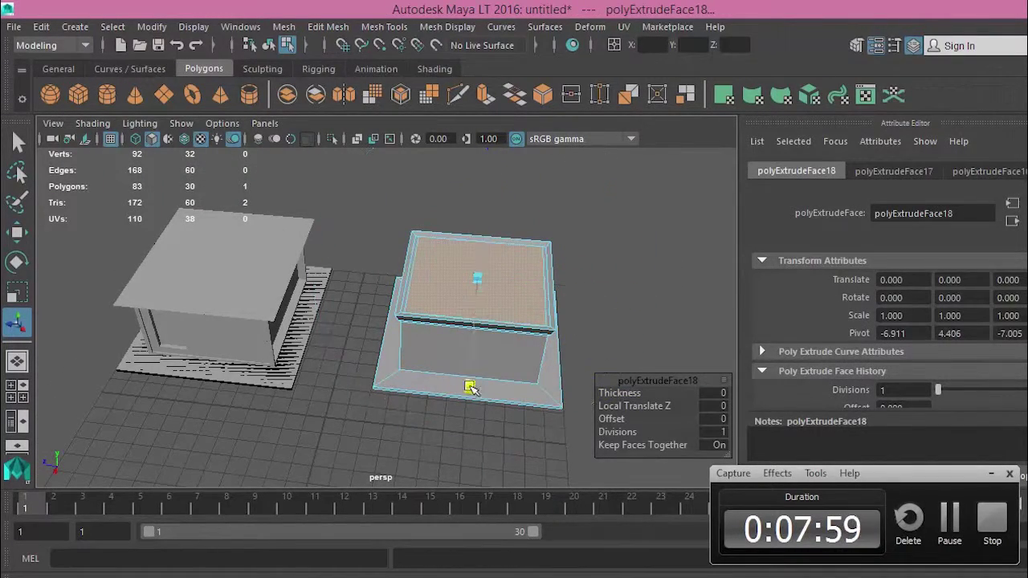
alt+drag(339, 444, 441, 413)
Extrude a side wall face of the second building twice.
click(474, 345)
key(ctrl+e)
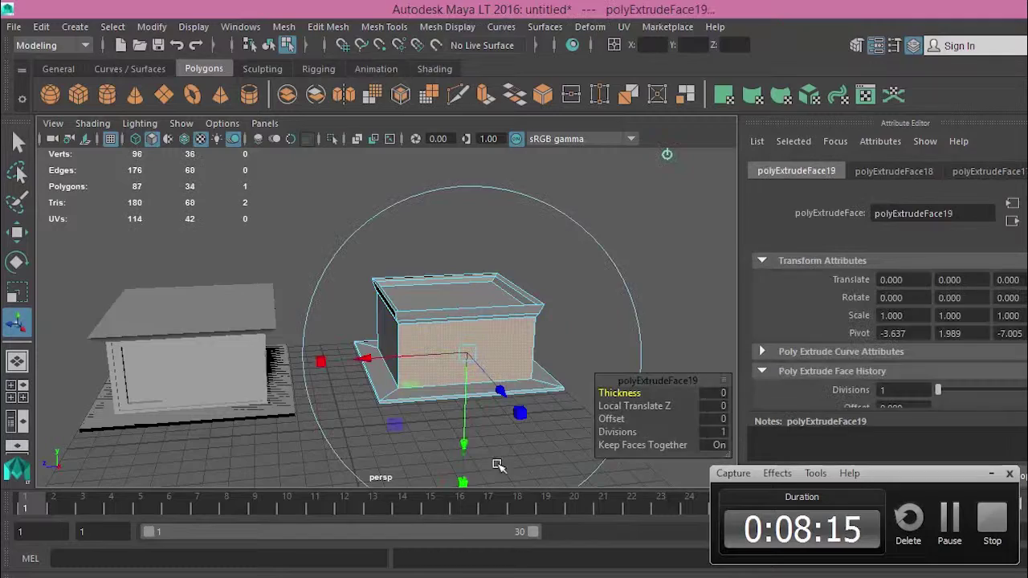
mouse_move(498, 466)
alt+mouse_down()
mouse_move(332, 356)
mouse_move(456, 457)
alt+mouse_up()
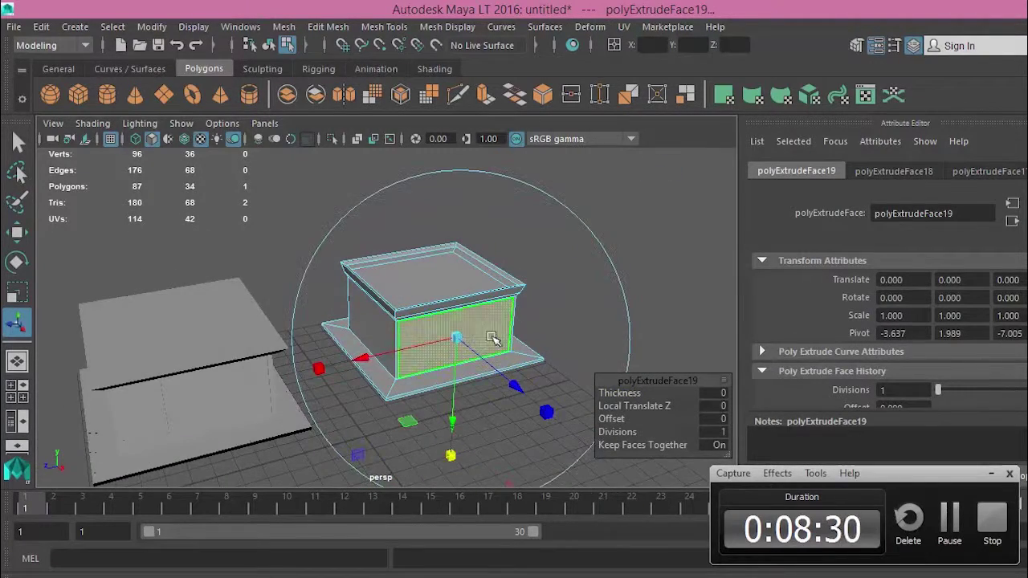
key(ctrl+e)
Extrude the left side face repeatedly, squeezing it into a narrow door panel.
click(370, 321)
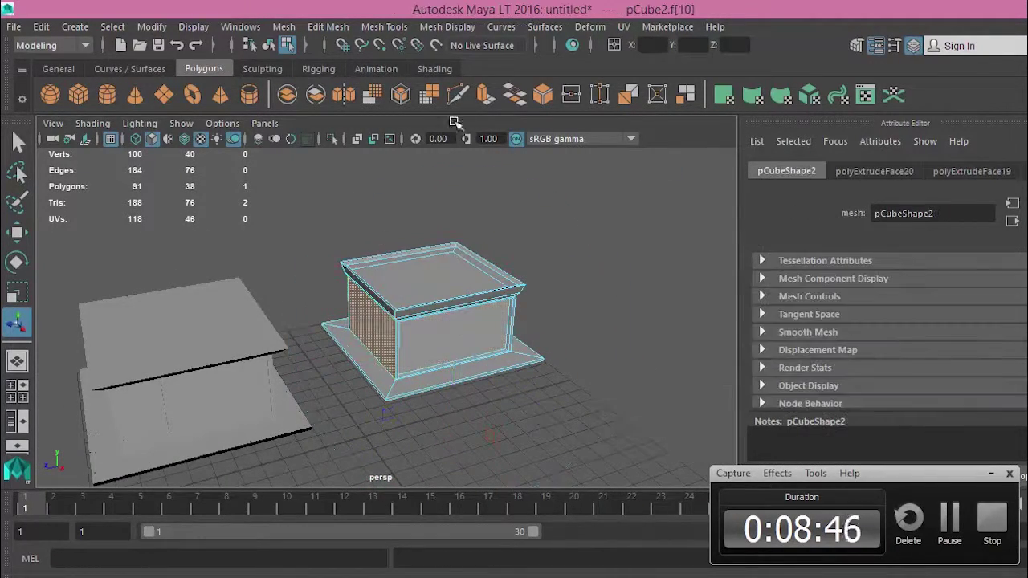
click(485, 95)
mouse_move(333, 170)
alt+mouse_down()
mouse_move(459, 449)
mouse_move(287, 230)
mouse_move(402, 305)
mouse_move(602, 362)
mouse_move(394, 159)
alt+mouse_up()
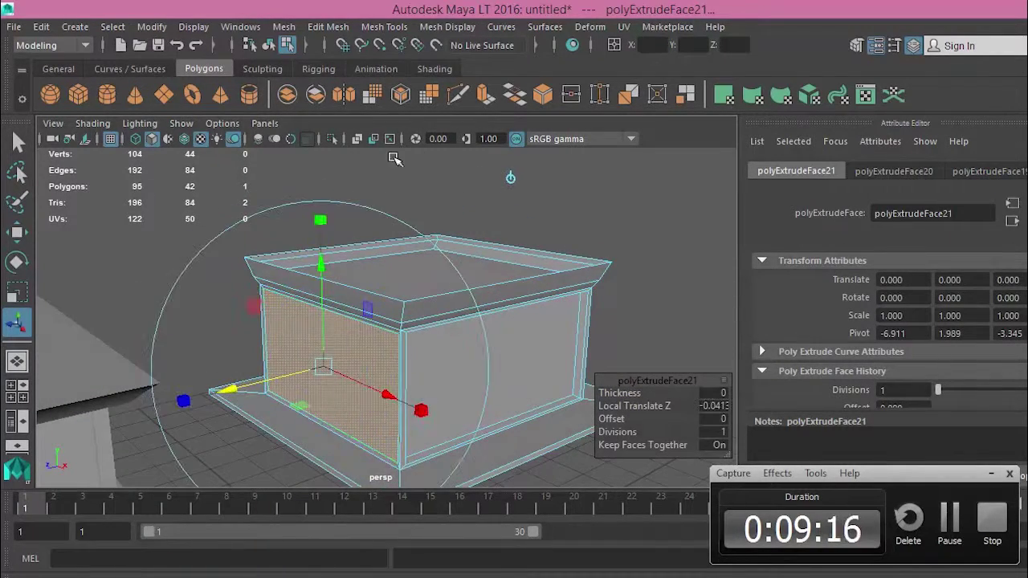
key(ctrl+e)
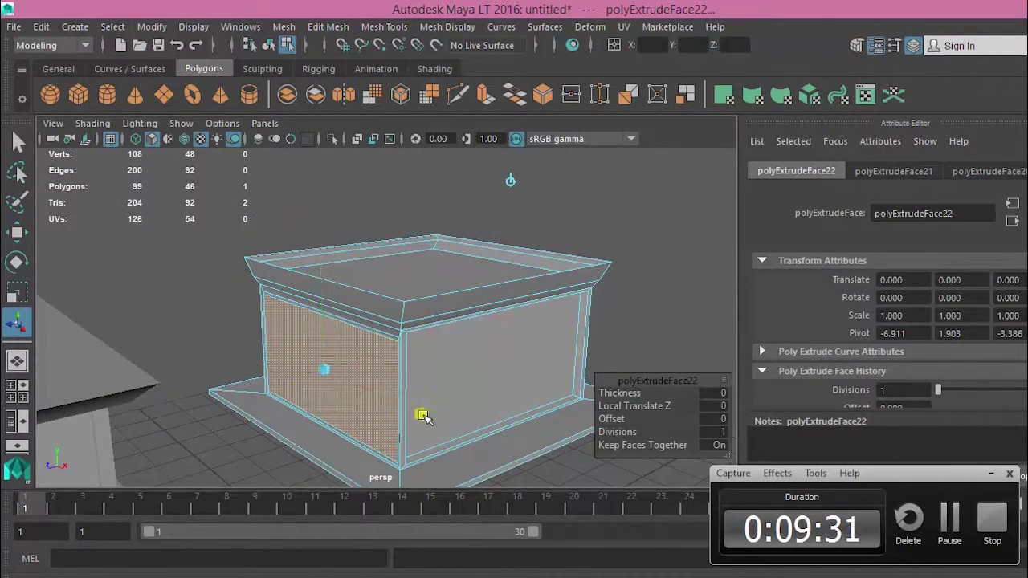
key(ctrl+e)
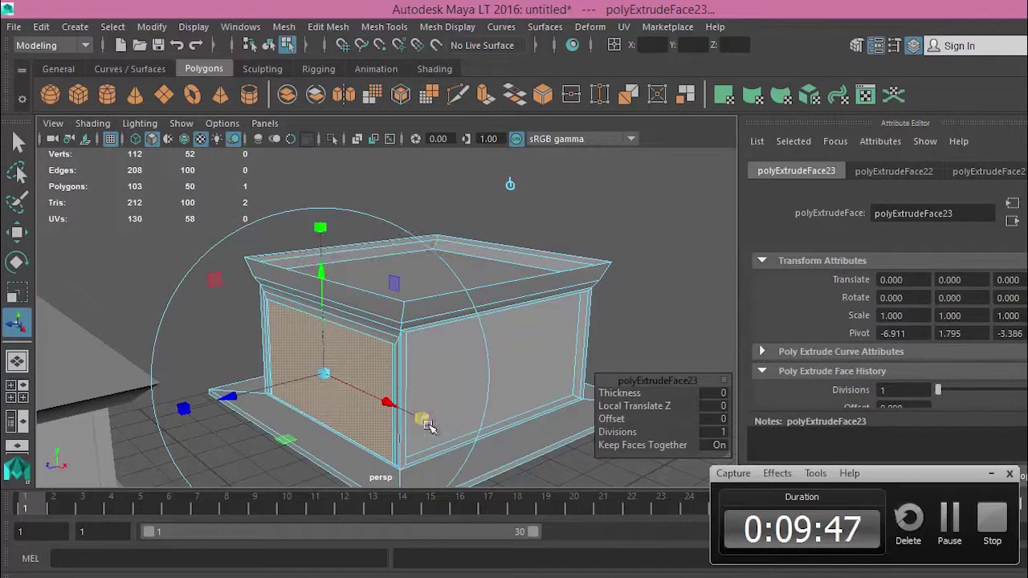
drag(426, 423, 333, 231)
click(512, 93)
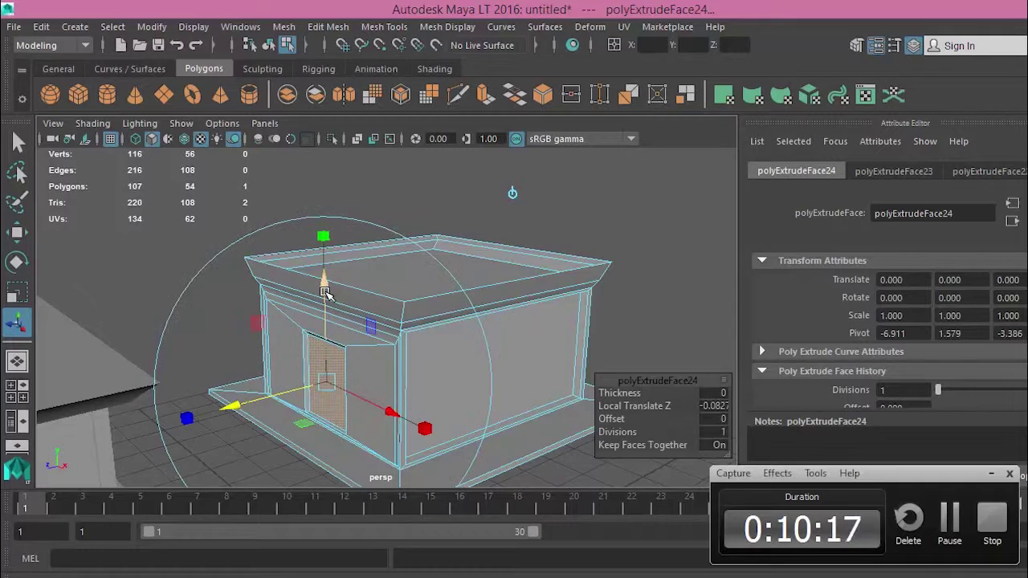
Delete the door face and close the opening with Fill Hole.
right_drag(325, 293, 372, 147)
click(329, 321)
scroll(319, 405, up, 5)
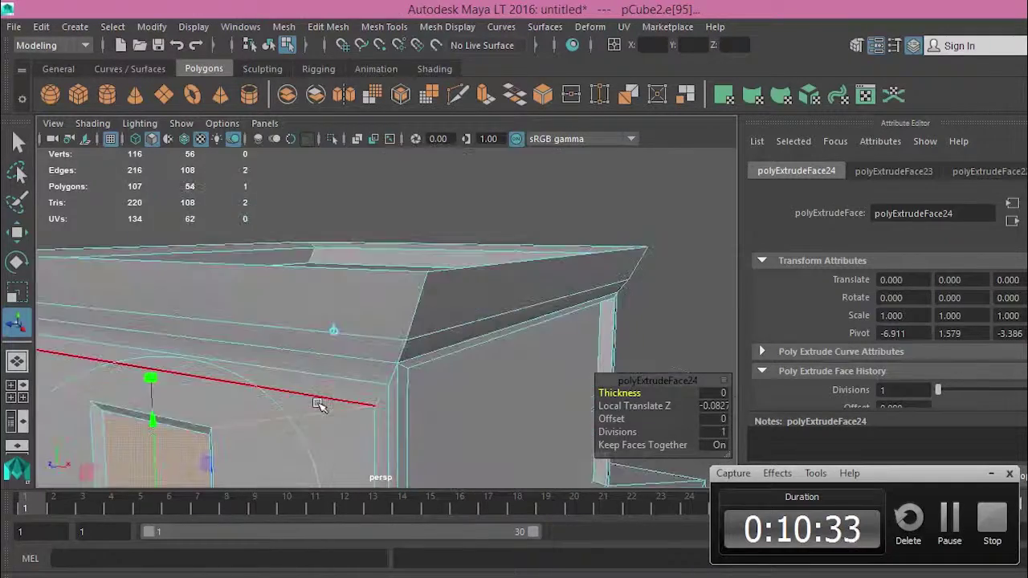
alt+drag(320, 406, 286, 444)
key(Delete)
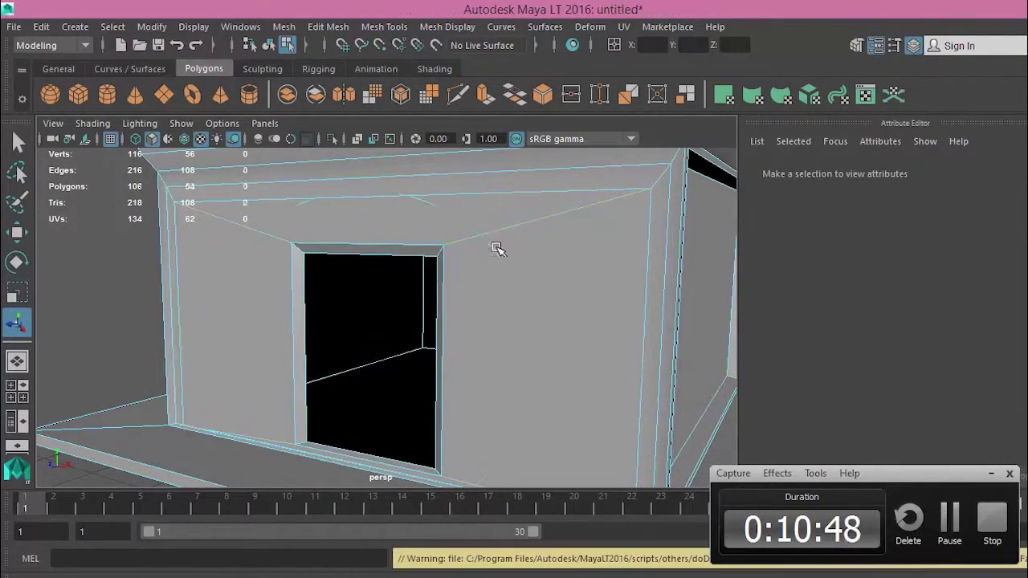
click(498, 244)
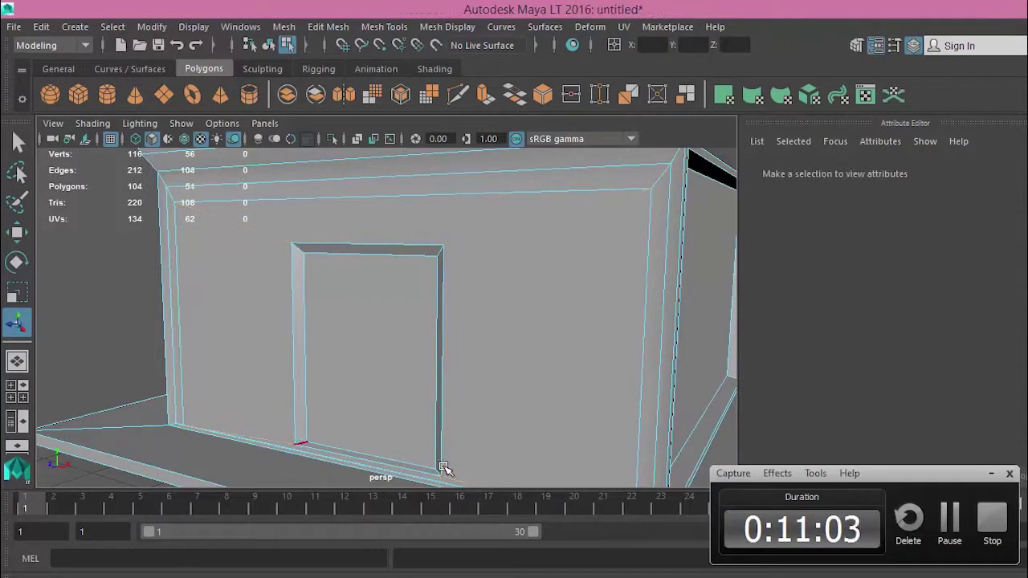
Zoom out and draw a third flat slab, pCube3, beside the buildings.
scroll(444, 468, down, 5)
scroll(403, 441, down, 5)
scroll(541, 473, down, 2)
scroll(523, 477, down, 2)
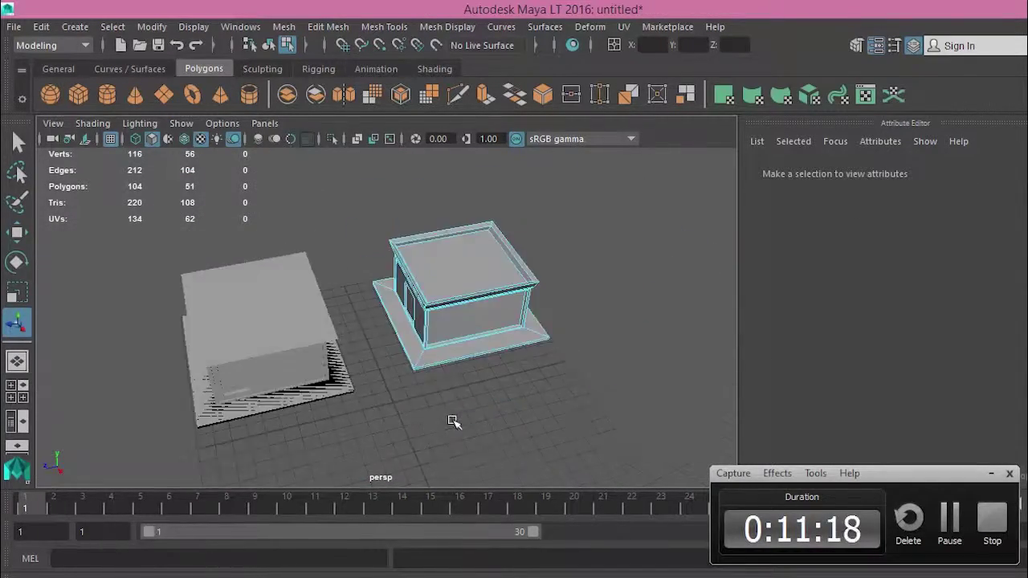
mouse_move(454, 422)
alt+mouse_down()
mouse_move(423, 383)
mouse_move(415, 411)
mouse_move(599, 356)
mouse_move(576, 343)
mouse_move(486, 394)
mouse_move(546, 360)
mouse_move(546, 477)
mouse_move(532, 382)
mouse_move(548, 292)
mouse_move(644, 403)
alt+mouse_up()
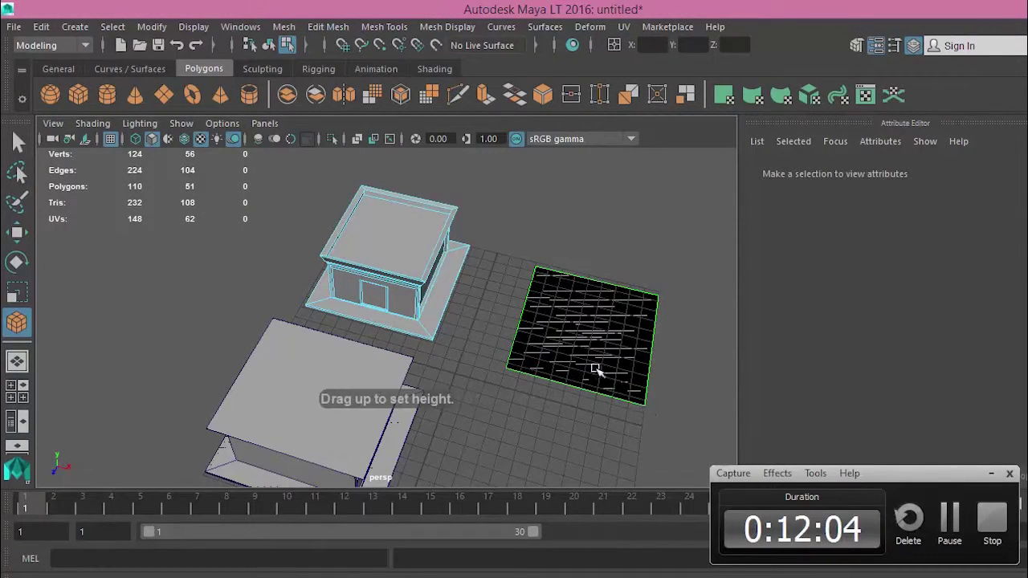
mouse_move(595, 368)
mouse_down()
mouse_move(608, 340)
mouse_move(441, 361)
mouse_up()
key(w)
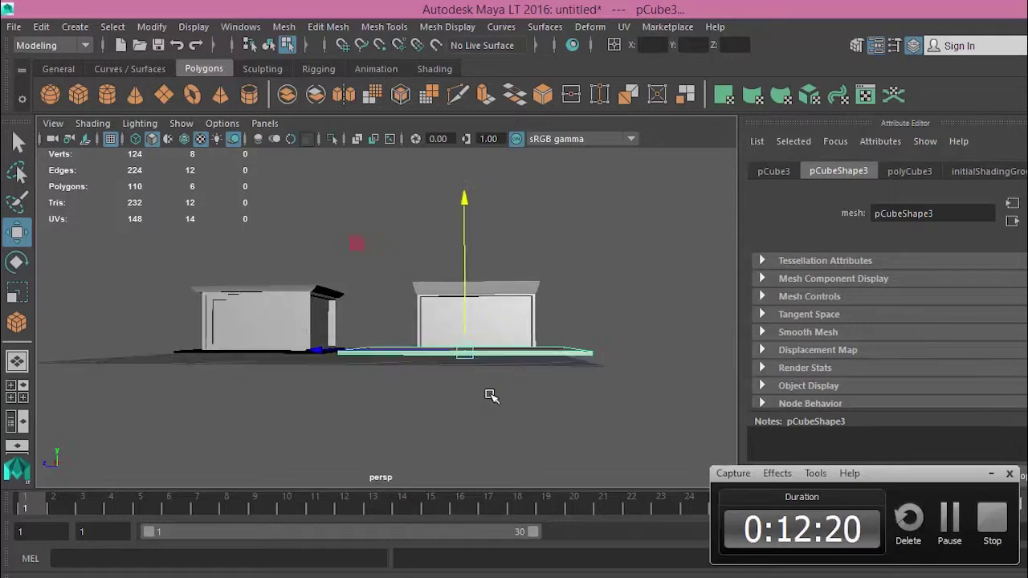
mouse_move(492, 395)
alt+mouse_down()
mouse_move(477, 493)
mouse_move(526, 261)
alt+mouse_up()
Switch to Face mode and extrude pCube3's top face.
right_click(526, 261)
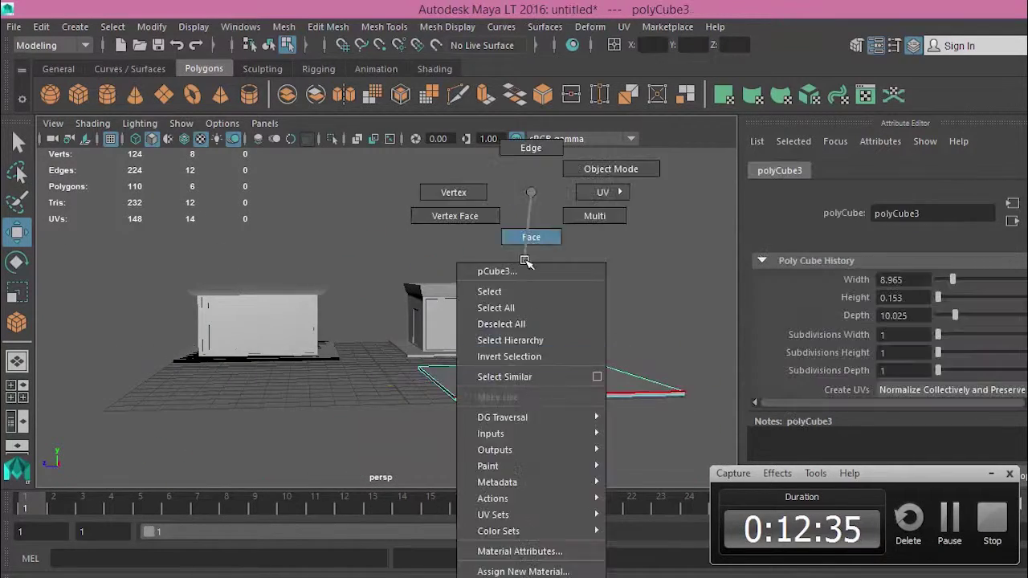
key(ctrl+e)
mouse_move(75, 308)
alt+mouse_down()
mouse_move(344, 362)
mouse_move(500, 280)
alt+mouse_up()
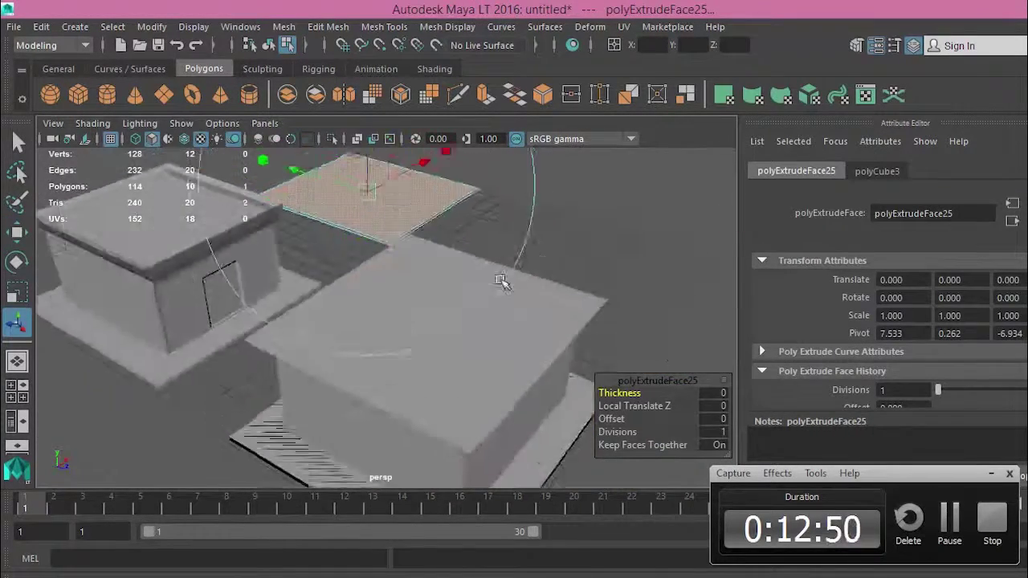
Extrude the new slab's top face upward to raise the building's walls.
key(f)
key(ctrl+e)
drag(390, 229, 390, 185)
mouse_move(391, 184)
alt+mouse_down()
mouse_move(396, 343)
mouse_move(450, 305)
alt+mouse_up()
key(ctrl+e)
alt+drag(486, 218, 490, 295)
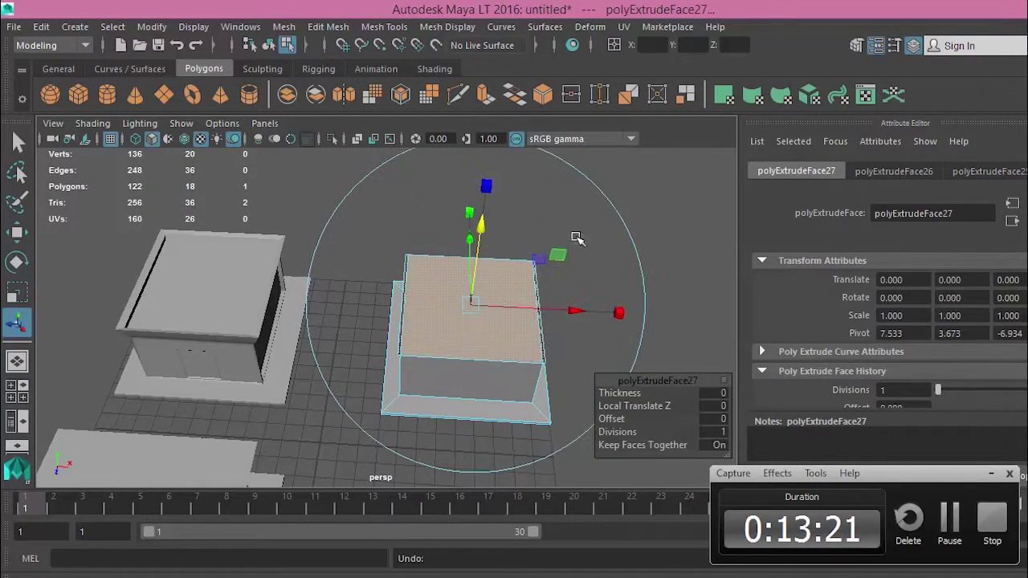
mouse_move(484, 232)
alt+mouse_down()
mouse_move(474, 200)
mouse_move(470, 241)
mouse_move(464, 232)
alt+mouse_up()
Extrude the top face again, scaling outward to form the flat roof's overhang.
click(464, 232)
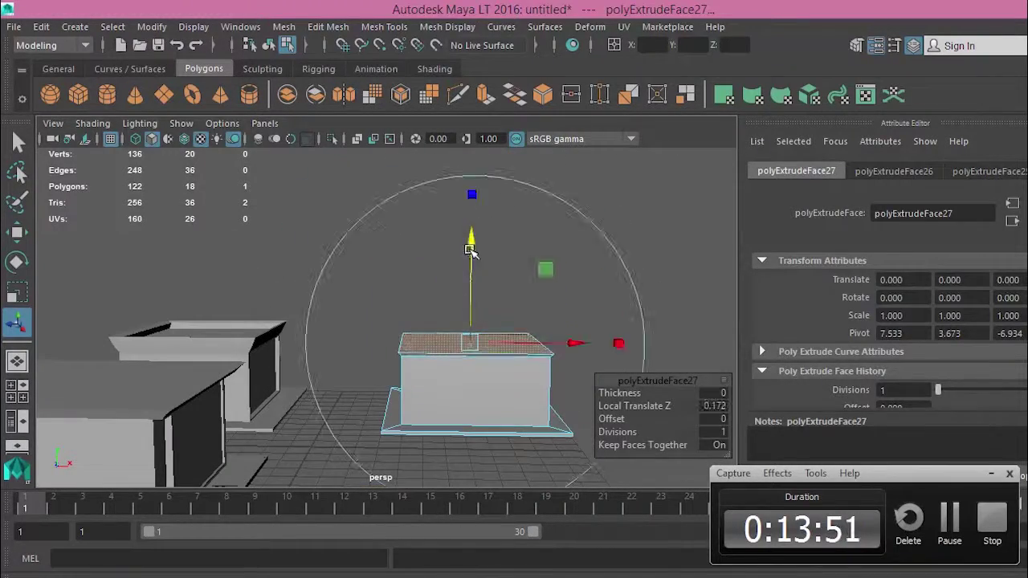
key(ctrl+e)
mouse_move(573, 344)
alt+mouse_down()
mouse_move(619, 310)
mouse_move(515, 126)
alt+mouse_up()
key(ctrl+e)
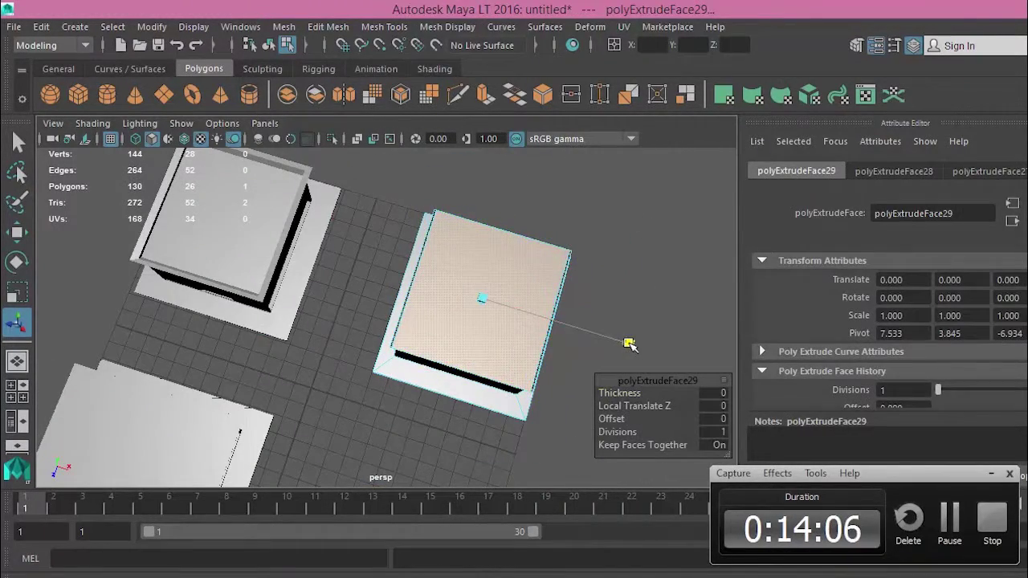
alt+drag(625, 343, 482, 305)
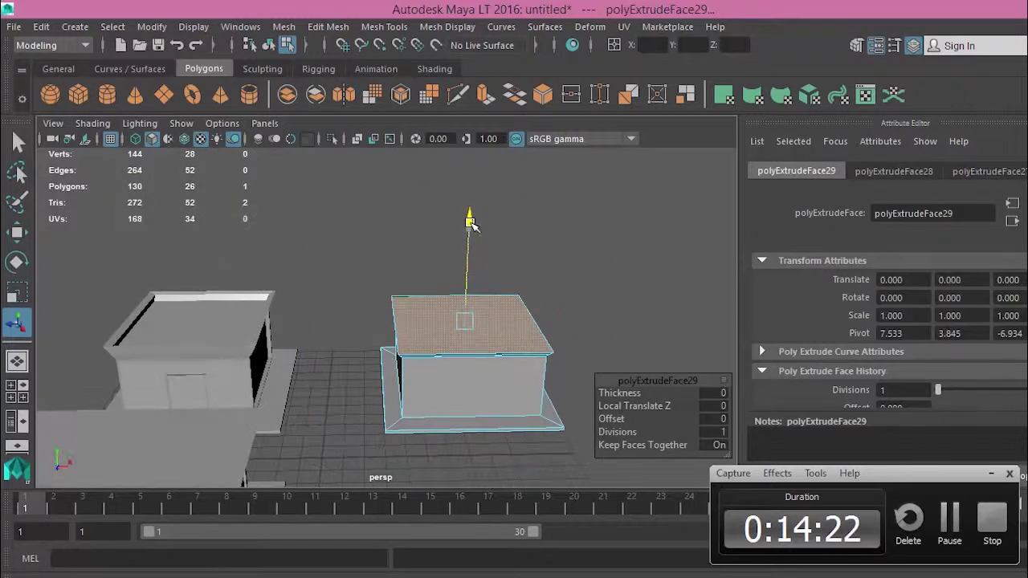
Extrude the roof face several more times, scaling inward and up to build the raised rim.
click(462, 293)
key(ctrl+e)
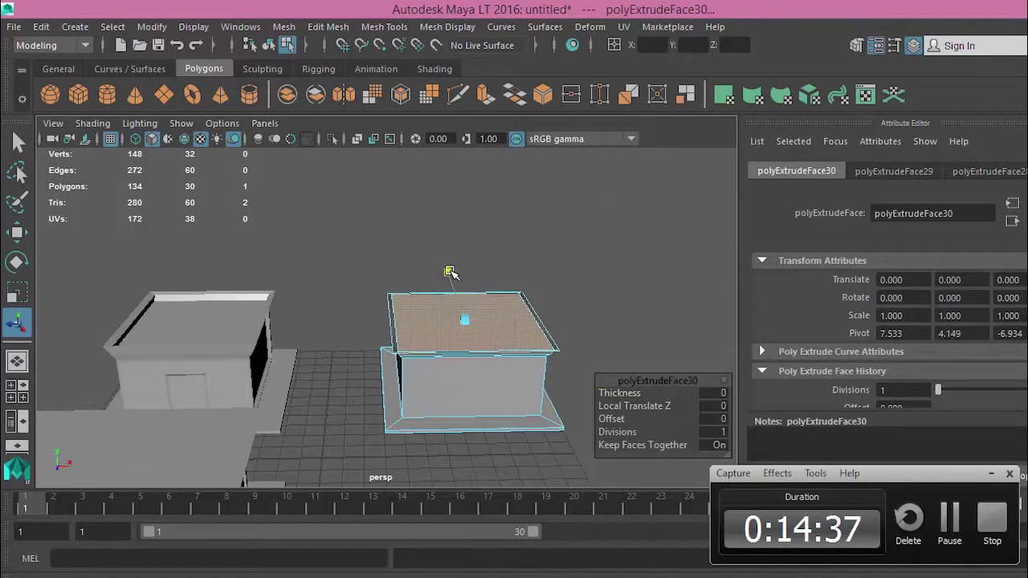
key(ctrl+e)
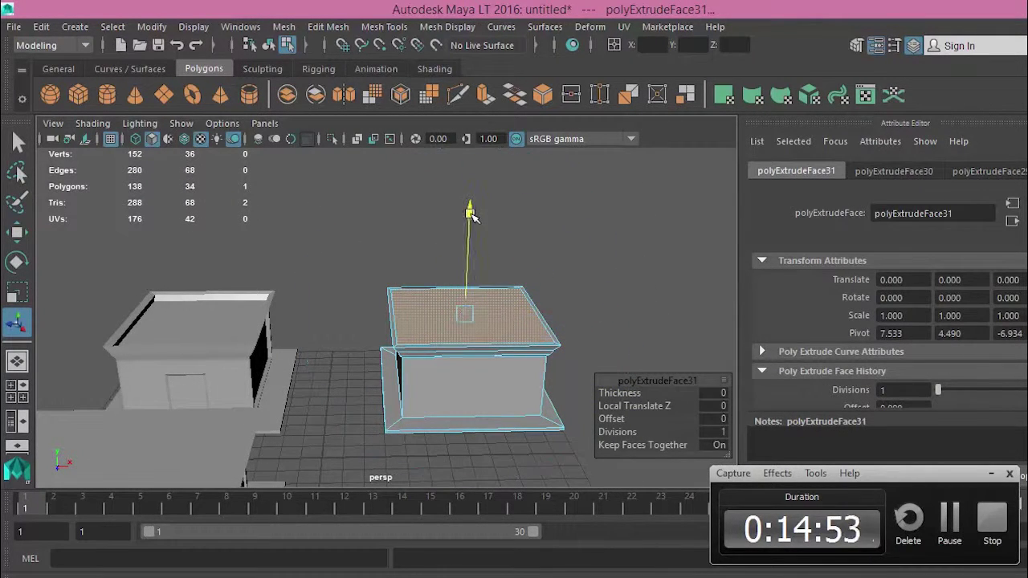
mouse_move(469, 215)
alt+mouse_down()
mouse_move(361, 240)
mouse_move(538, 95)
alt+mouse_up()
key(ctrl+e)
click(538, 95)
alt+drag(585, 394, 631, 390)
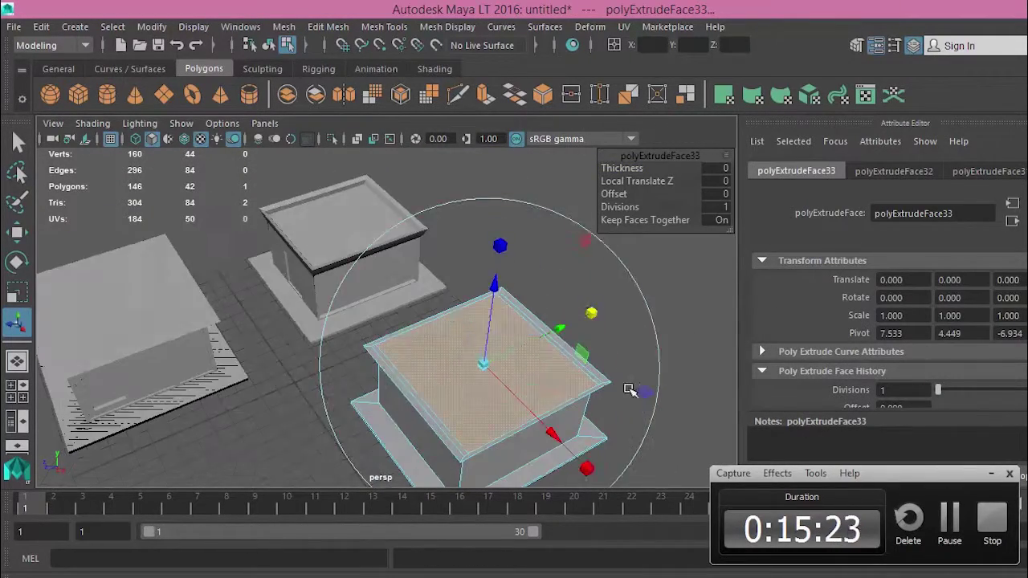
Extrude the front wall face, scale it in and push it back to recess the wall.
click(422, 406)
alt+drag(421, 406, 434, 501)
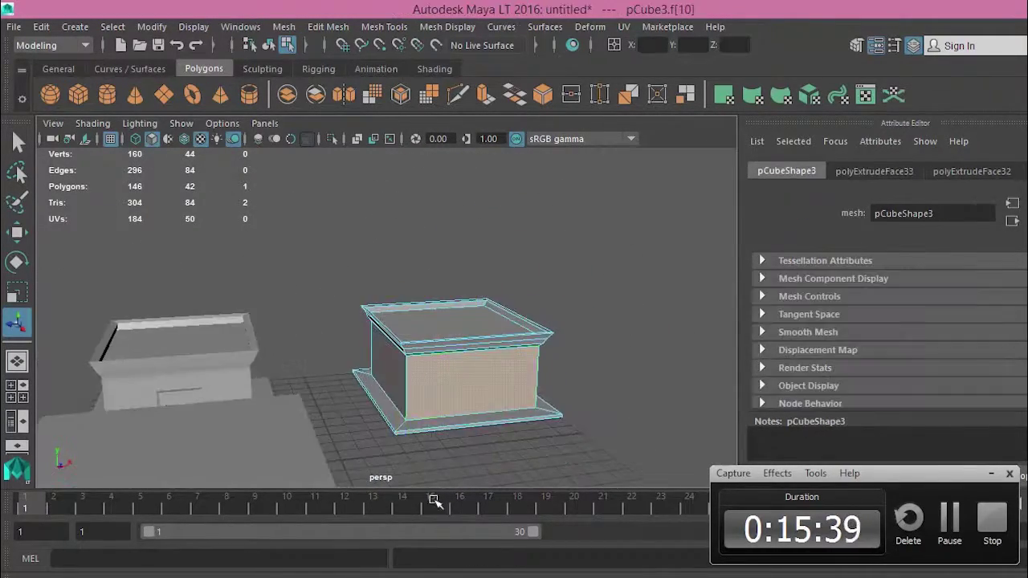
click(486, 95)
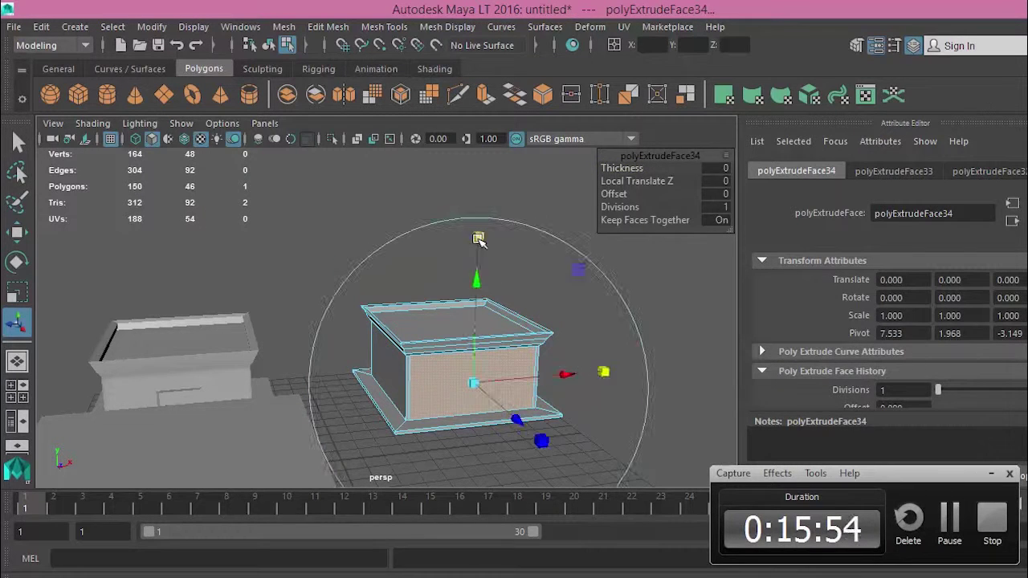
click(486, 95)
drag(523, 429, 475, 280)
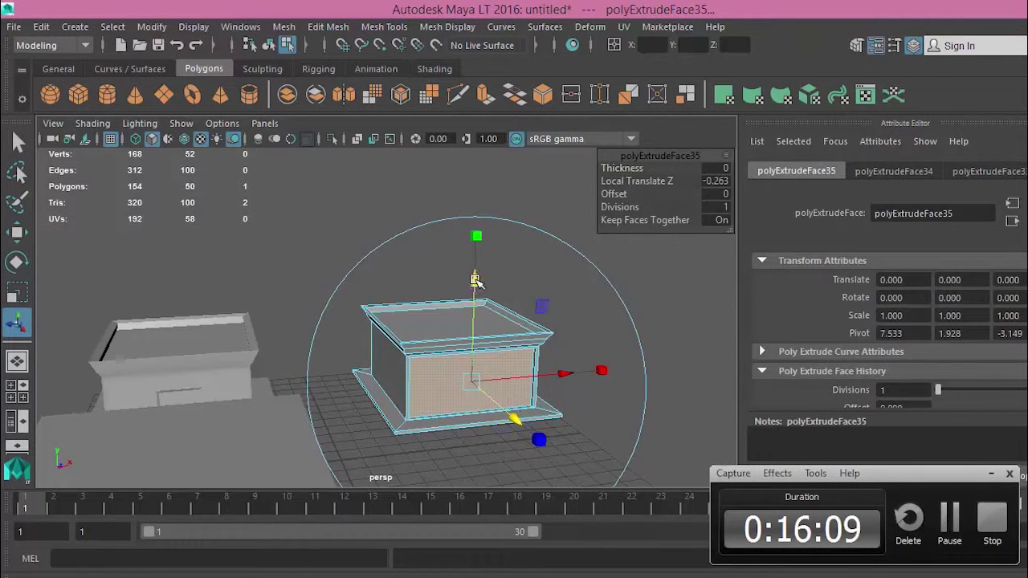
scroll(474, 281, up, 5)
Extrude the recessed front panel again to inset a central door panel.
click(486, 94)
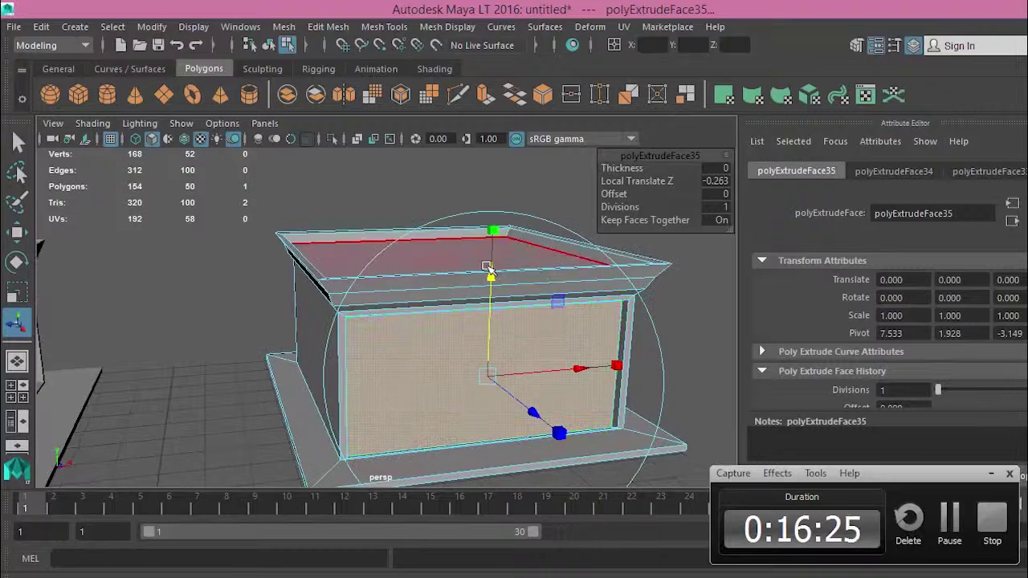
click(486, 94)
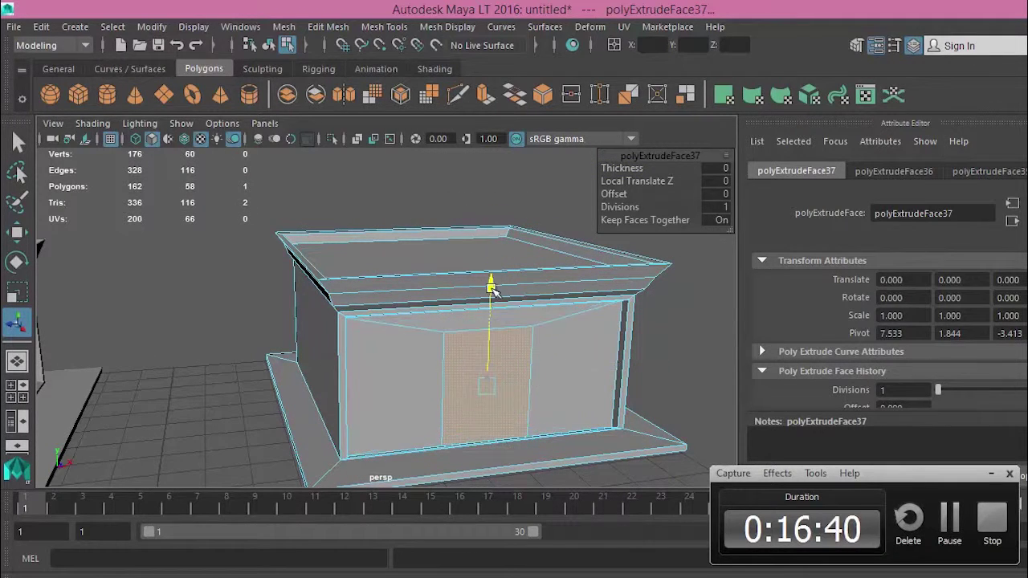
key(ctrl+e)
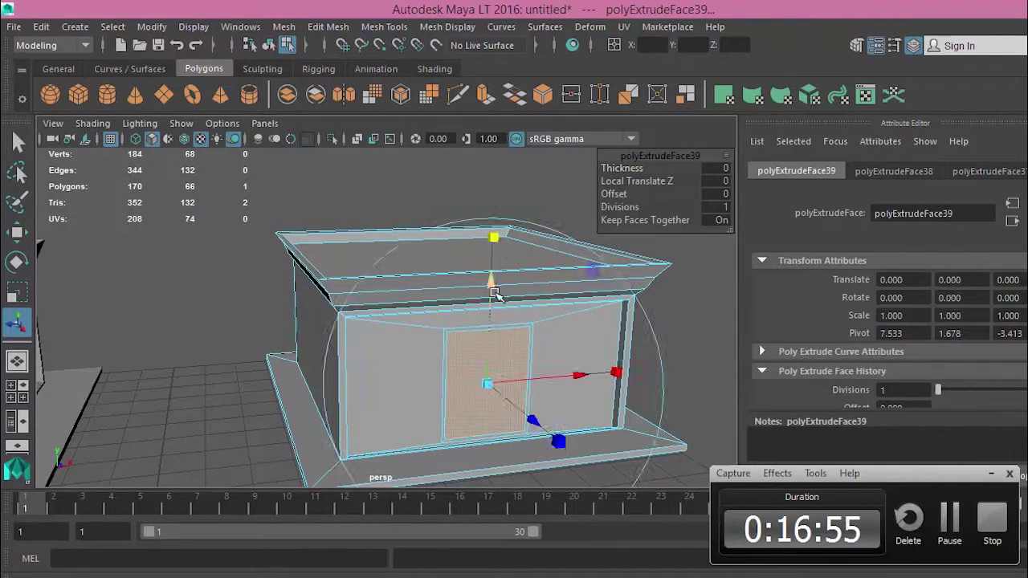
right_drag(566, 210, 585, 165)
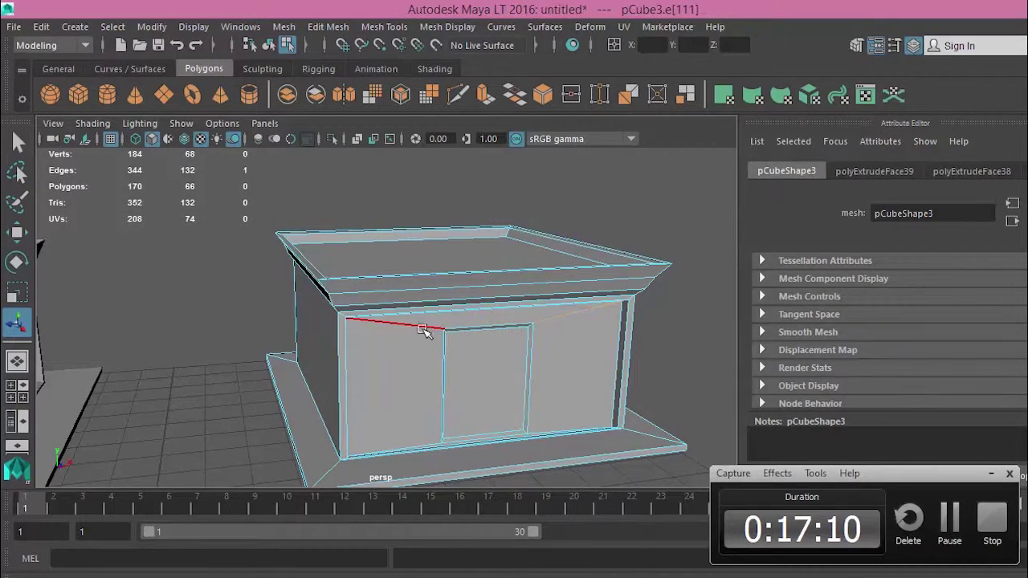
Select the leftover stray edges on the third building's front wall.
alt+drag(385, 329, 299, 355)
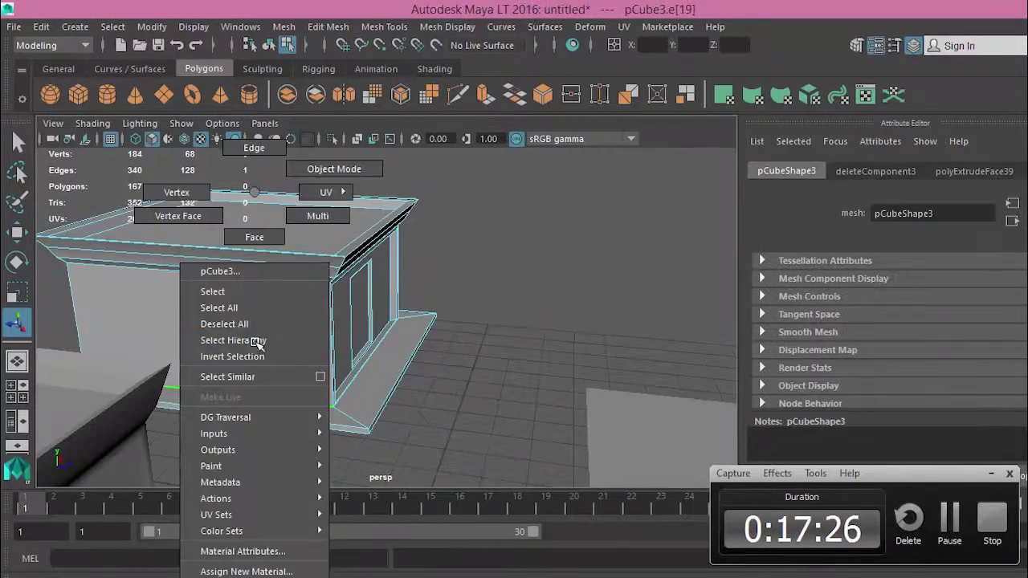